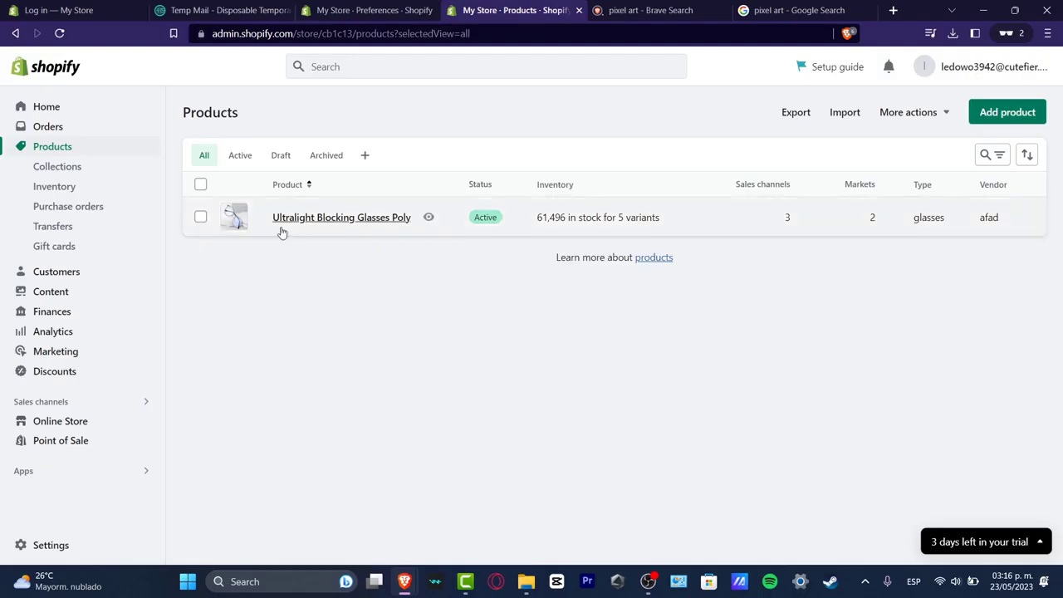
Step: Open the Online Store section to view the store's themes
{"action": "left_click", "coordinate": [50, 422]}
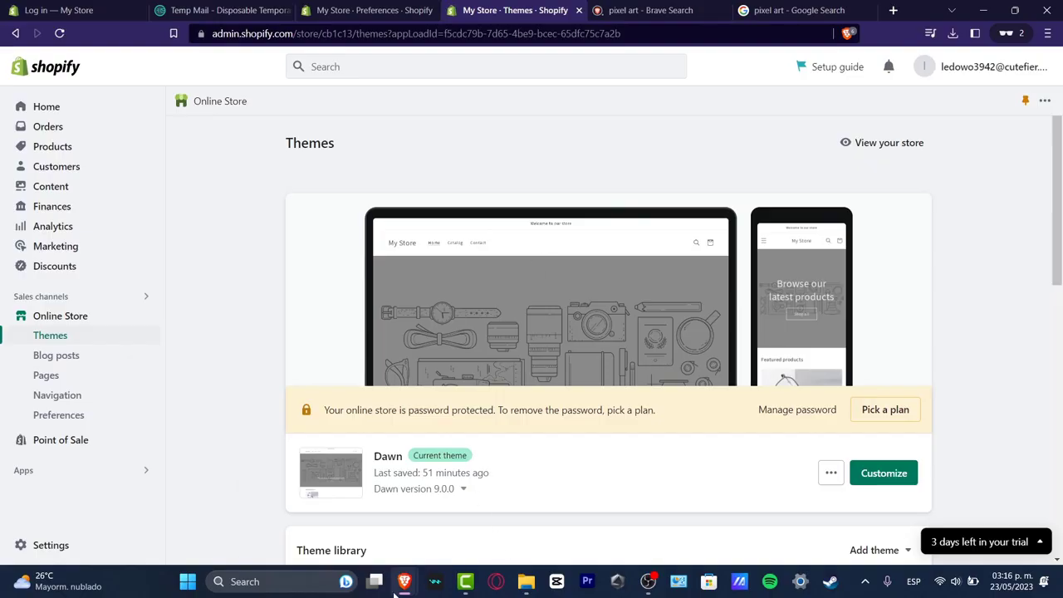
Step: Switch to the browser window with the Canva design
{"action": "mouse_move", "coordinate": [399, 586]}
{"action": "left_click", "coordinate": [347, 525]}
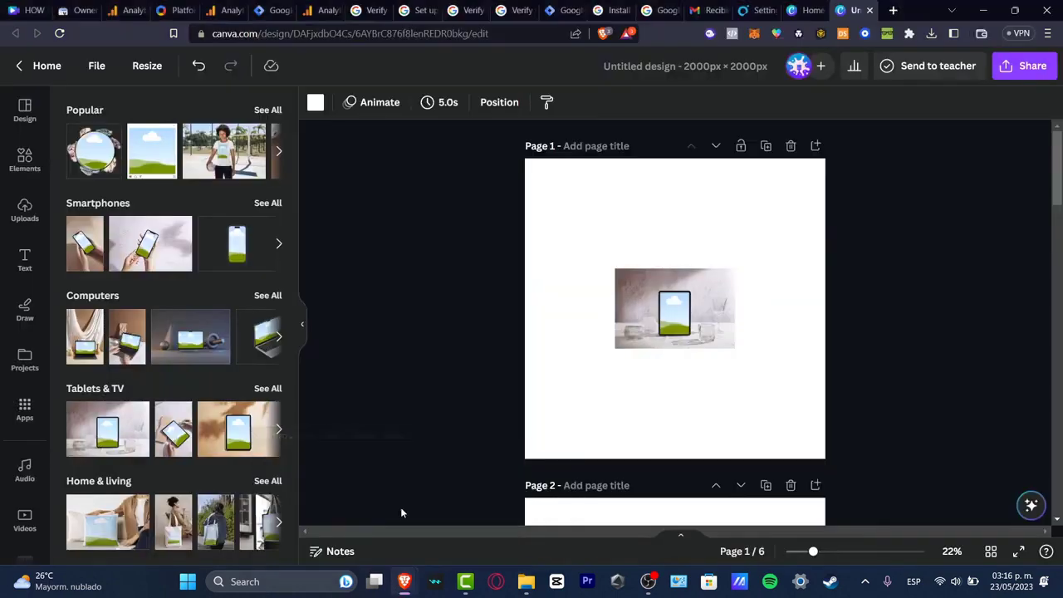
Step: Delete the tablet mockup from page 1 of the design
{"action": "left_click", "coordinate": [652, 326]}
{"action": "key", "text": "Delete"}
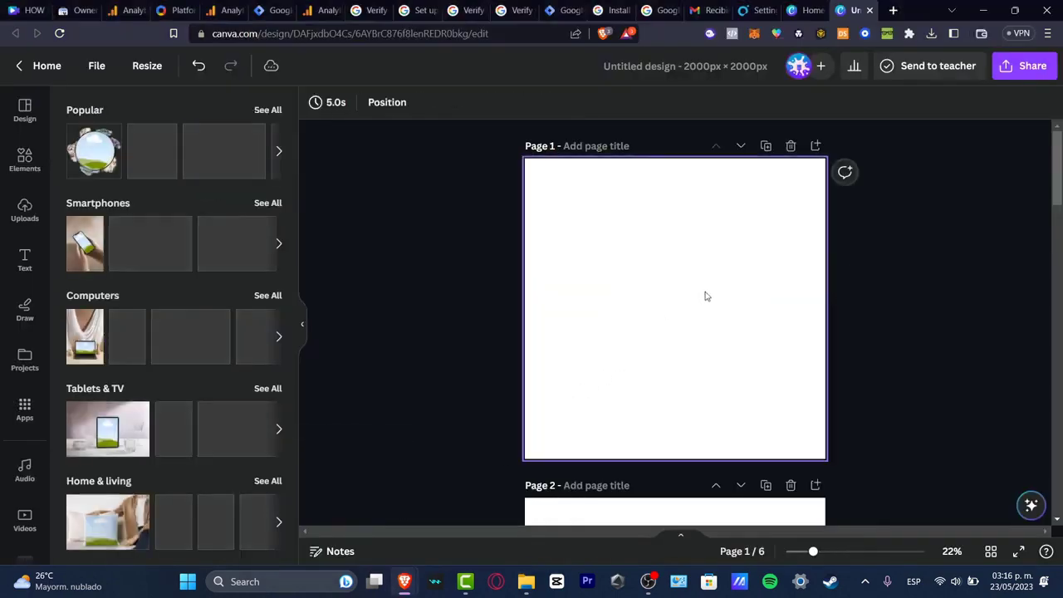
Step: Add the uploaded cat-with-sunglasses image to page 1
{"action": "left_click", "coordinate": [37, 205]}
{"action": "left_click", "coordinate": [104, 312]}
{"action": "left_click", "coordinate": [31, 166]}
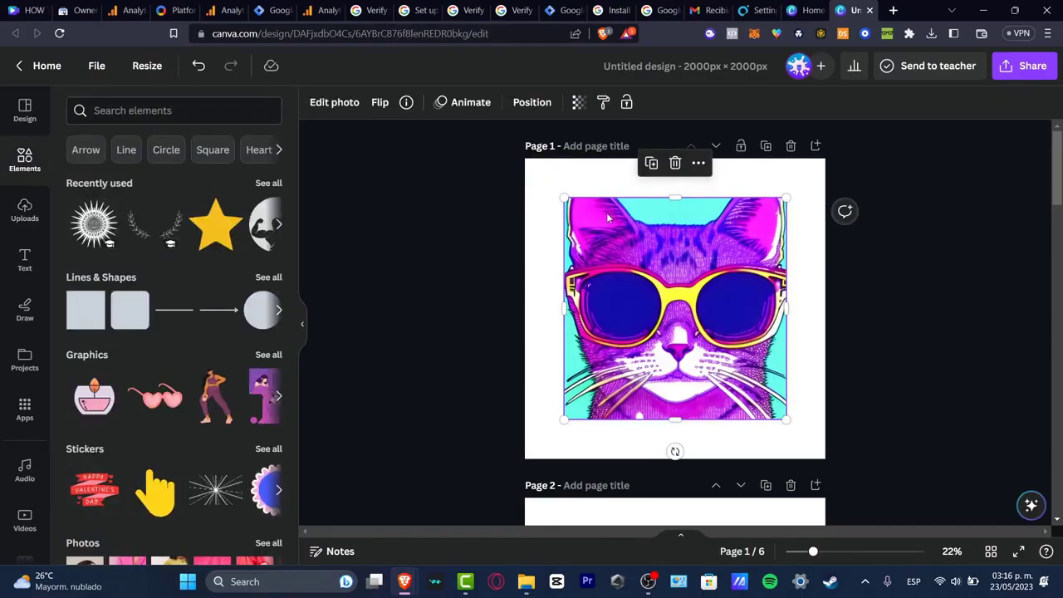
Step: Enlarge the cat image to about 1,894 × 1,894 px so it nearly fills page 1
{"action": "mouse_move", "coordinate": [669, 276]}
{"action": "left_mouse_down"}
{"action": "mouse_move", "coordinate": [631, 286]}
{"action": "mouse_move", "coordinate": [673, 279]}
{"action": "left_mouse_up"}
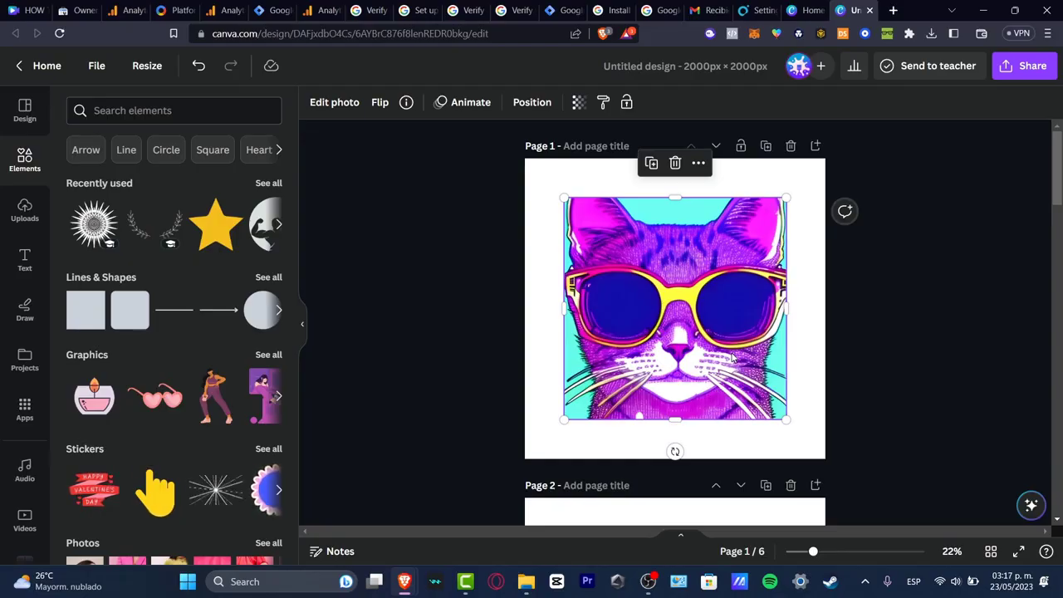
{"action": "left_click_drag", "start_coordinate": [671, 323], "coordinate": [643, 292]}
{"action": "left_click_drag", "start_coordinate": [753, 388], "coordinate": [816, 450]}
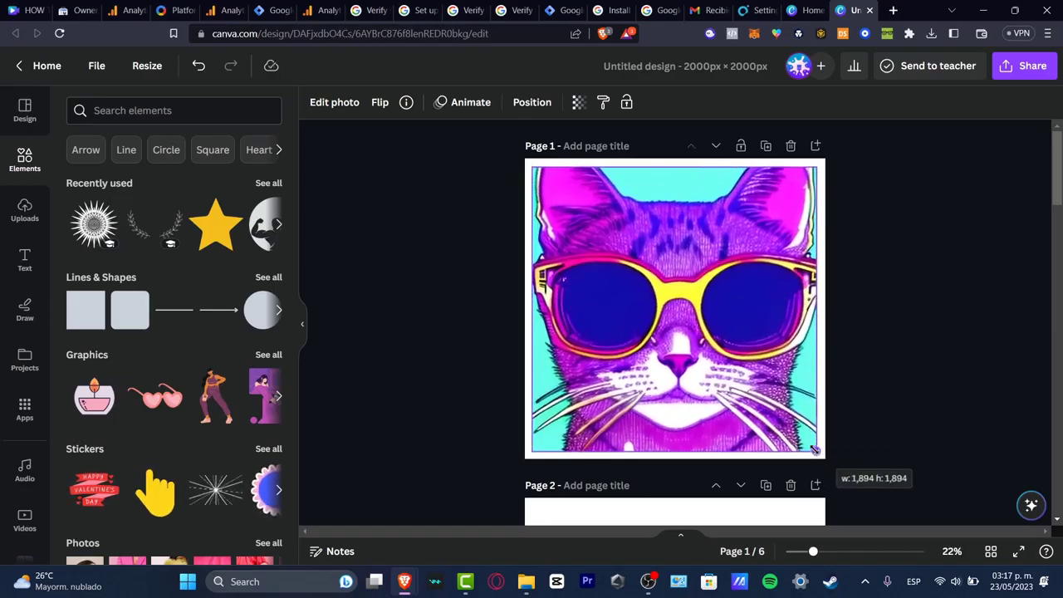
{"action": "left_click", "coordinate": [939, 422]}
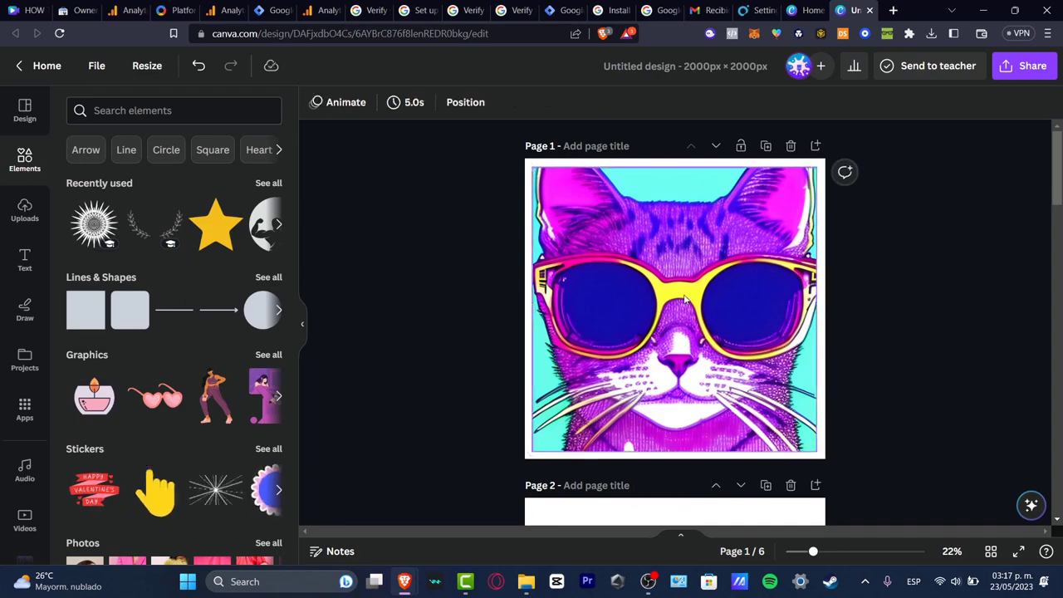
Step: Open the photo editing options for the cat image
{"action": "left_click", "coordinate": [685, 300]}
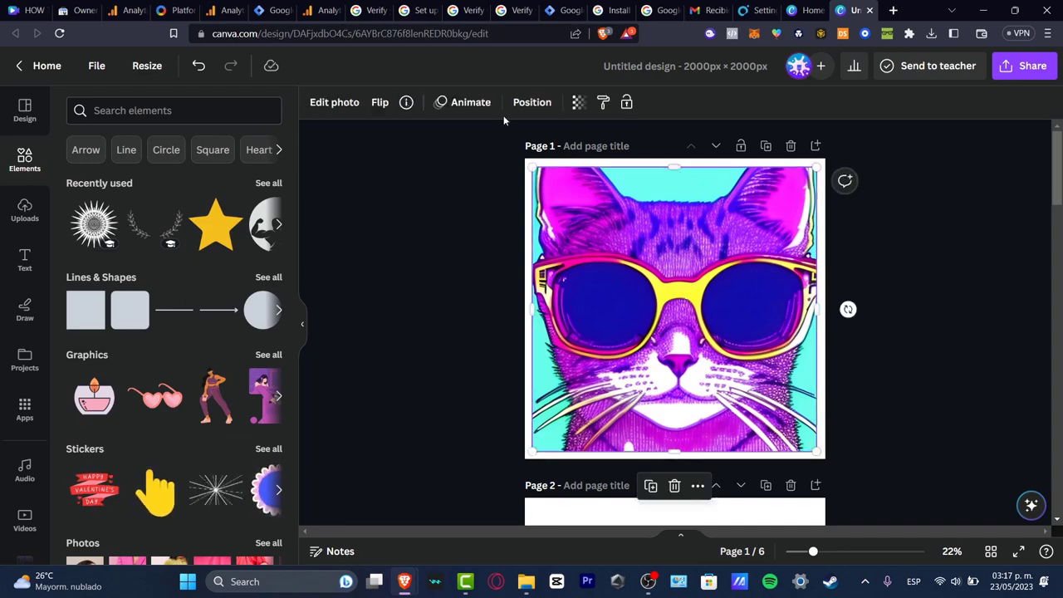
{"action": "left_click", "coordinate": [350, 102]}
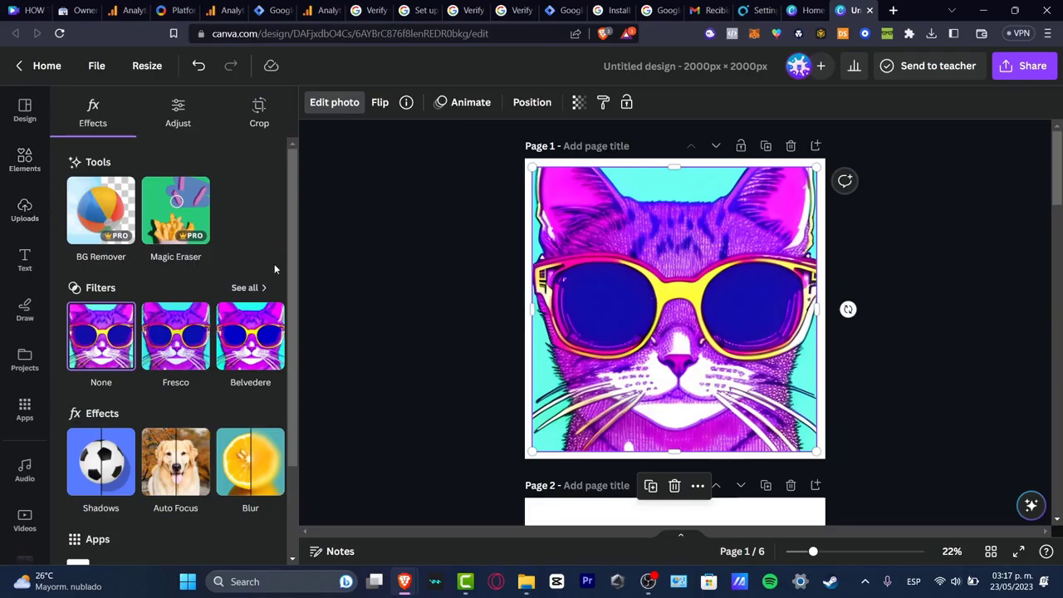
{"action": "scroll", "coordinate": [830, 344], "scroll_direction": "down", "scroll_amount": 3}
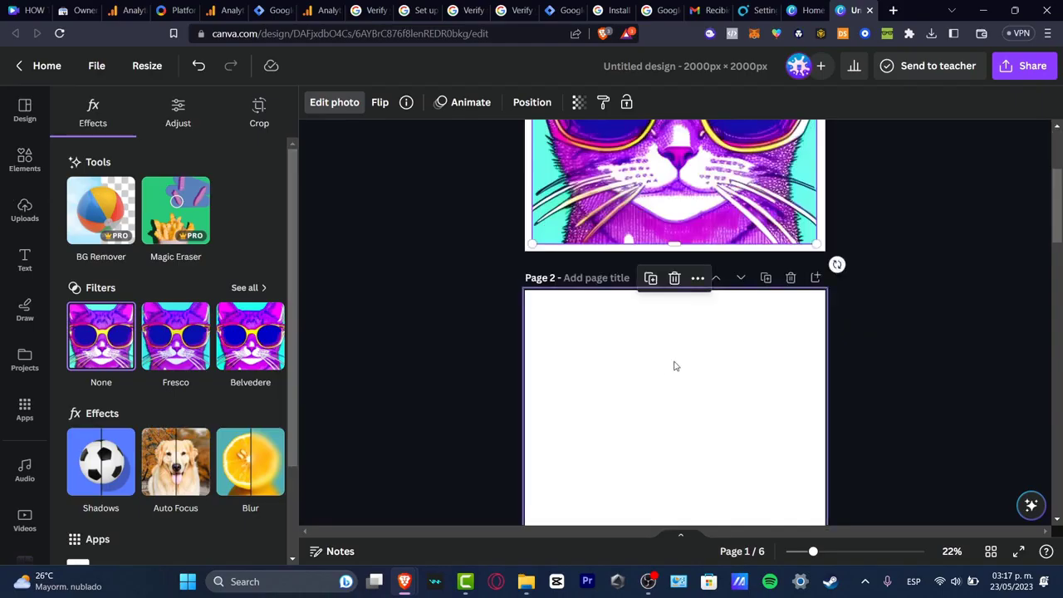
Step: Paste a copy of the cat image onto page 2
{"action": "left_click", "coordinate": [680, 361]}
{"action": "left_click", "coordinate": [675, 219]}
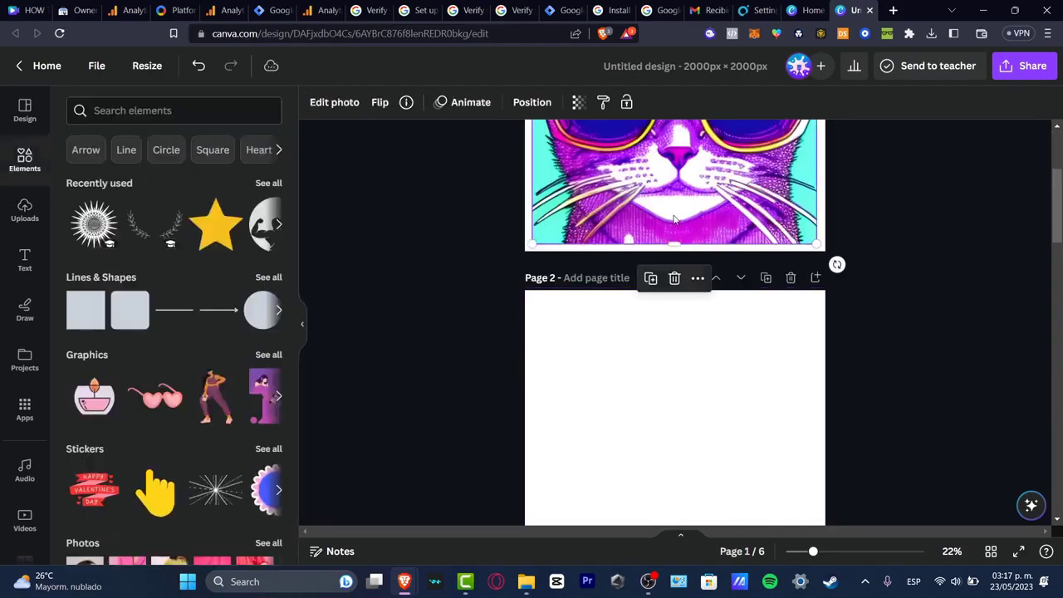
{"action": "left_click", "coordinate": [690, 363]}
{"action": "key", "text": "ctrl+v"}
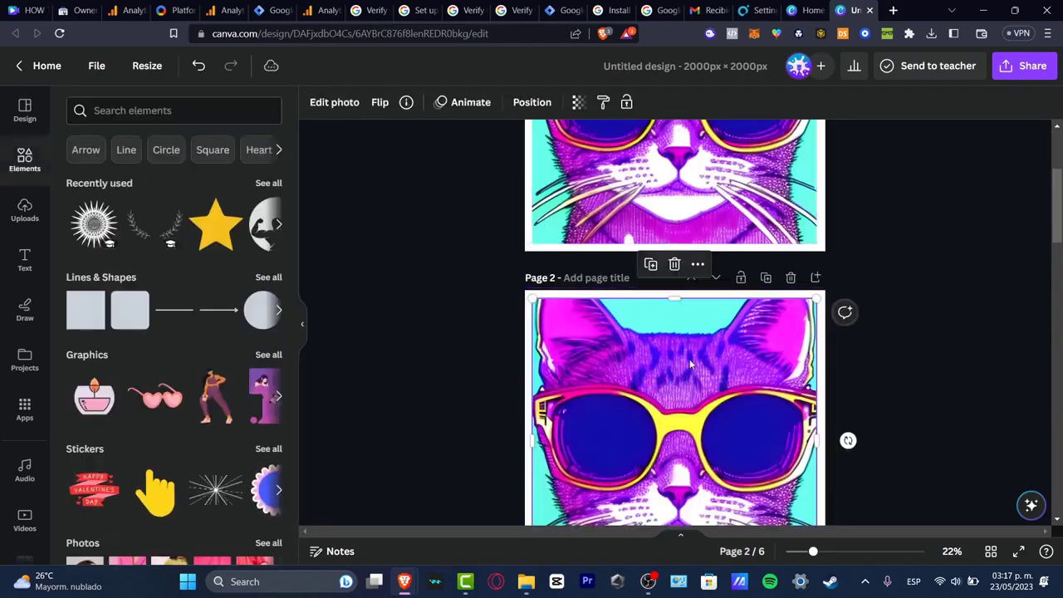
{"action": "scroll", "coordinate": [791, 323], "scroll_direction": "down", "scroll_amount": 4}
{"action": "scroll", "coordinate": [791, 323], "scroll_direction": "up", "scroll_amount": 5}
{"action": "scroll", "coordinate": [689, 306], "scroll_direction": "down", "scroll_amount": 5}
{"action": "scroll", "coordinate": [689, 306], "scroll_direction": "up", "scroll_amount": 3}
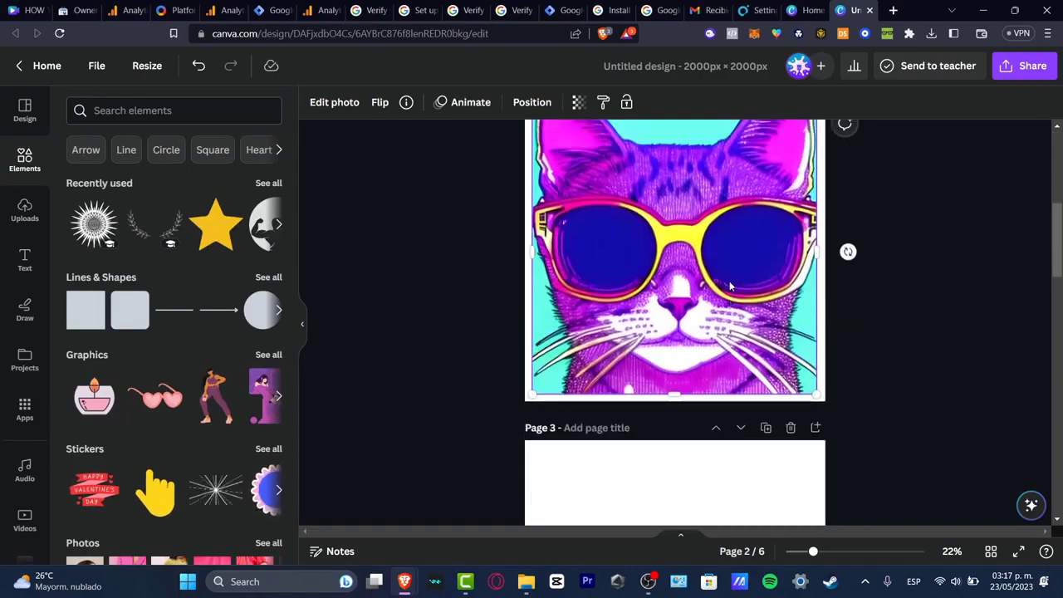
Step: Open the Mockups app from the photo editor for the cat image
{"action": "left_click", "coordinate": [336, 104]}
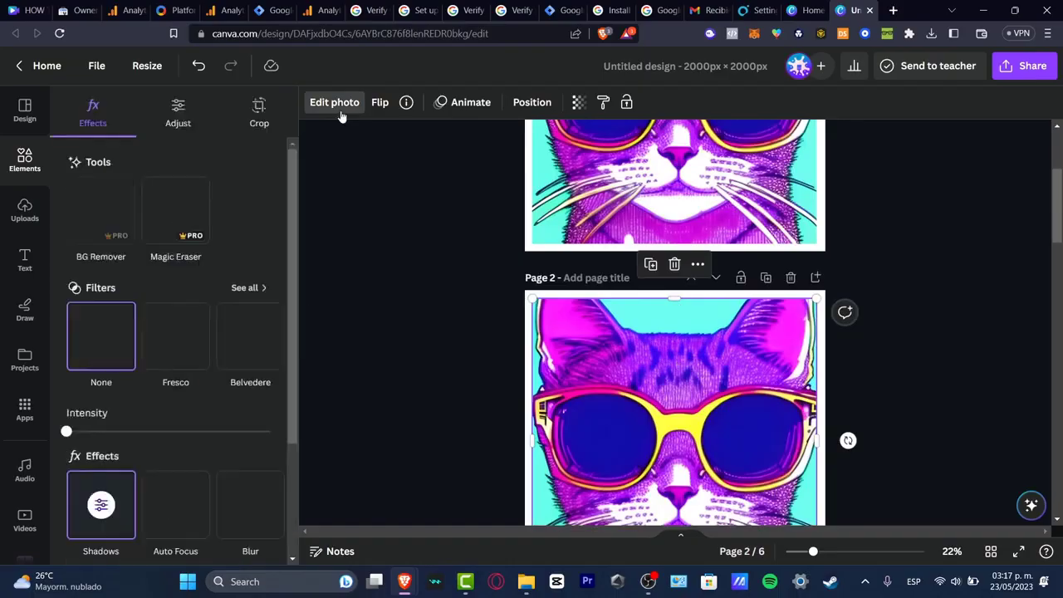
{"action": "scroll", "coordinate": [260, 285], "scroll_direction": "down", "scroll_amount": 2}
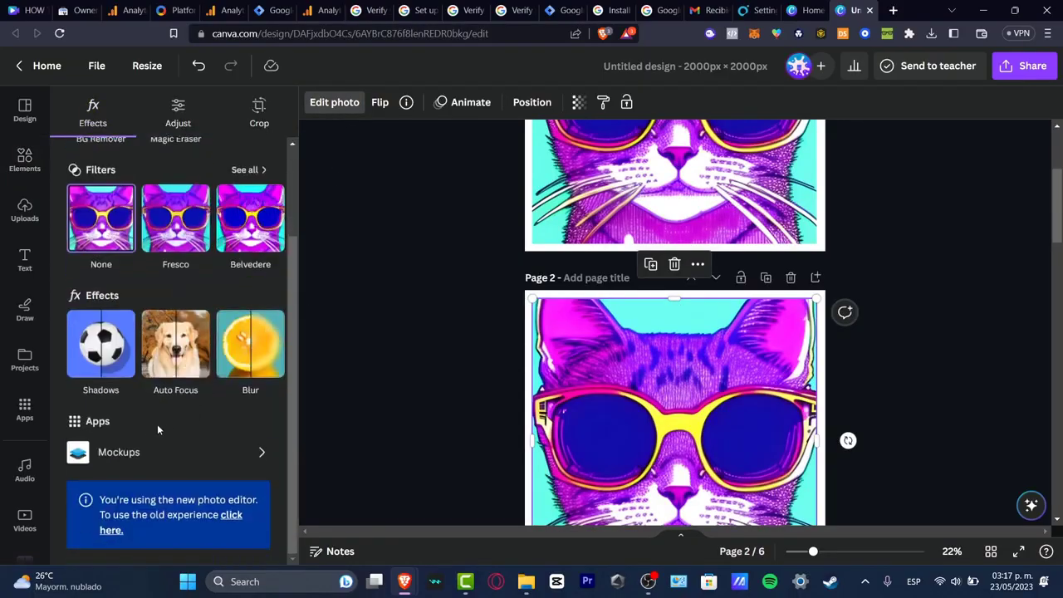
{"action": "left_click", "coordinate": [116, 452]}
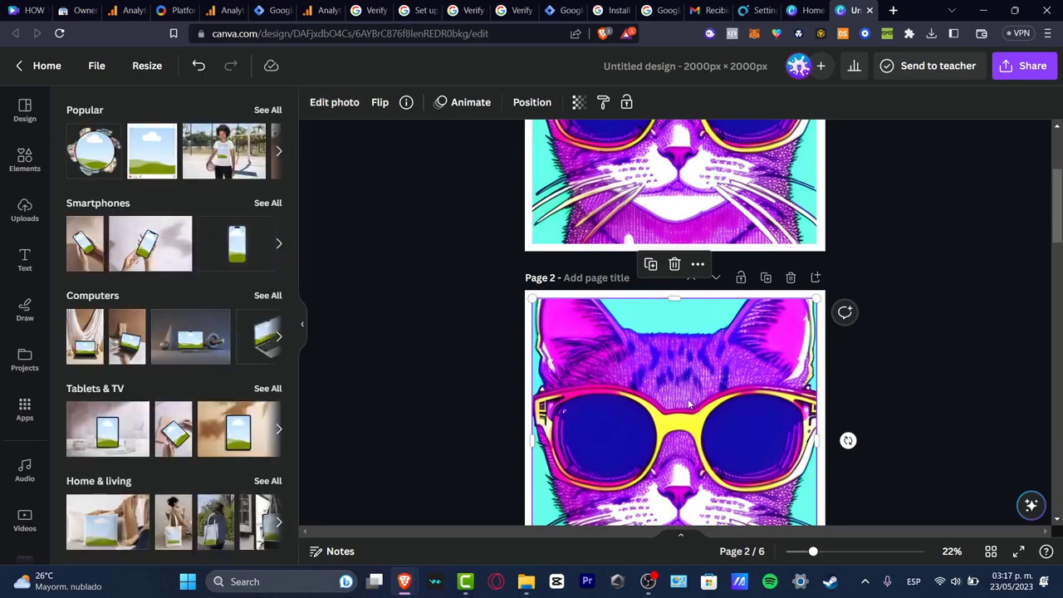
Step: Delete the pasted cat image from page 2
{"action": "left_click", "coordinate": [610, 297]}
{"action": "left_click", "coordinate": [639, 356]}
{"action": "key", "text": "Delete"}
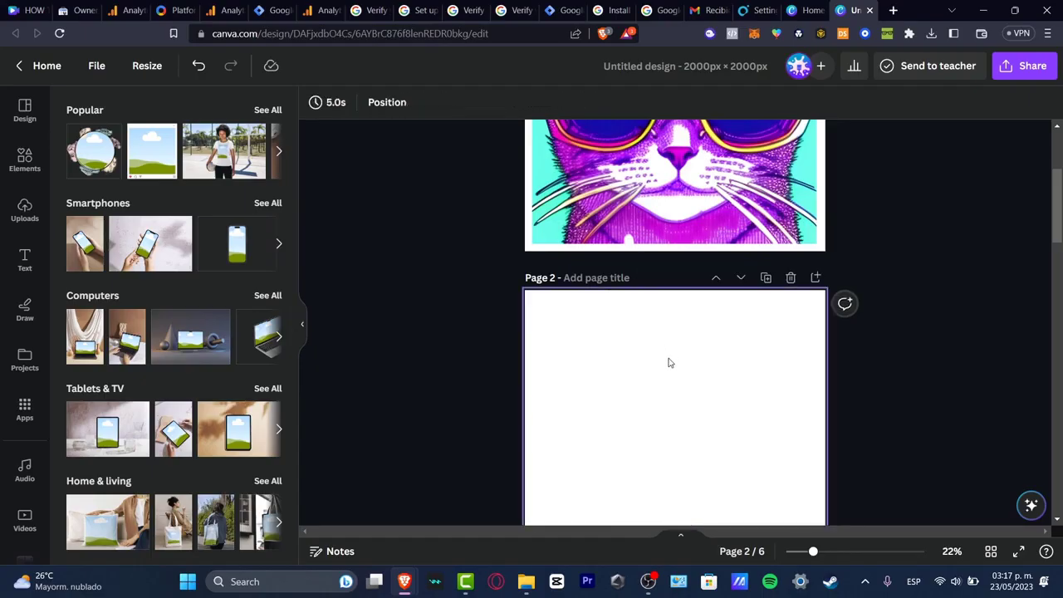
Step: Add a taped photo frame mockup from the Frames category to the design
{"action": "scroll", "coordinate": [670, 363], "scroll_direction": "up", "scroll_amount": 3}
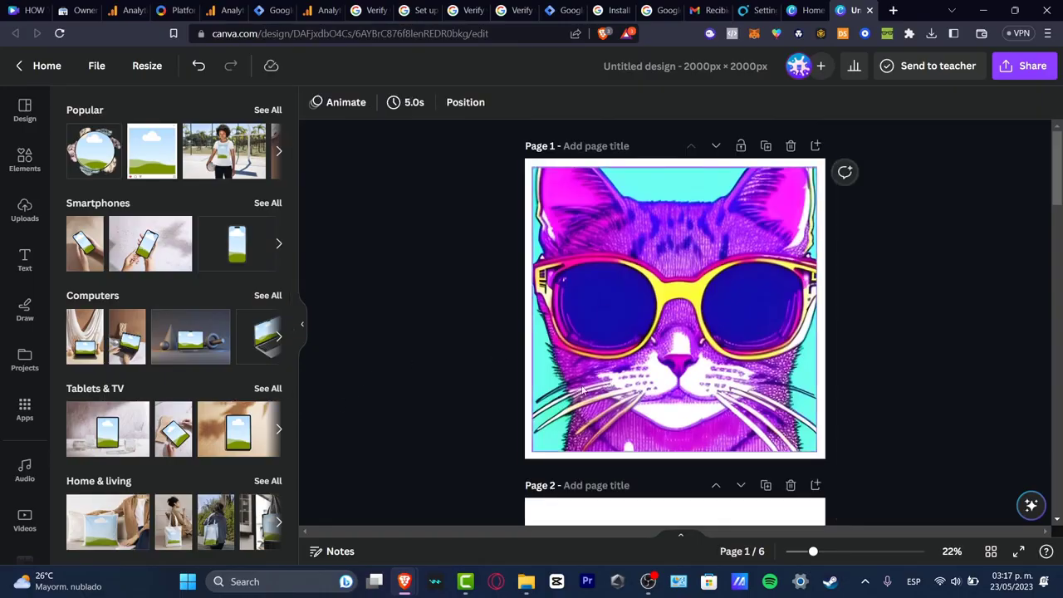
{"action": "scroll", "coordinate": [212, 469], "scroll_direction": "down", "scroll_amount": 3}
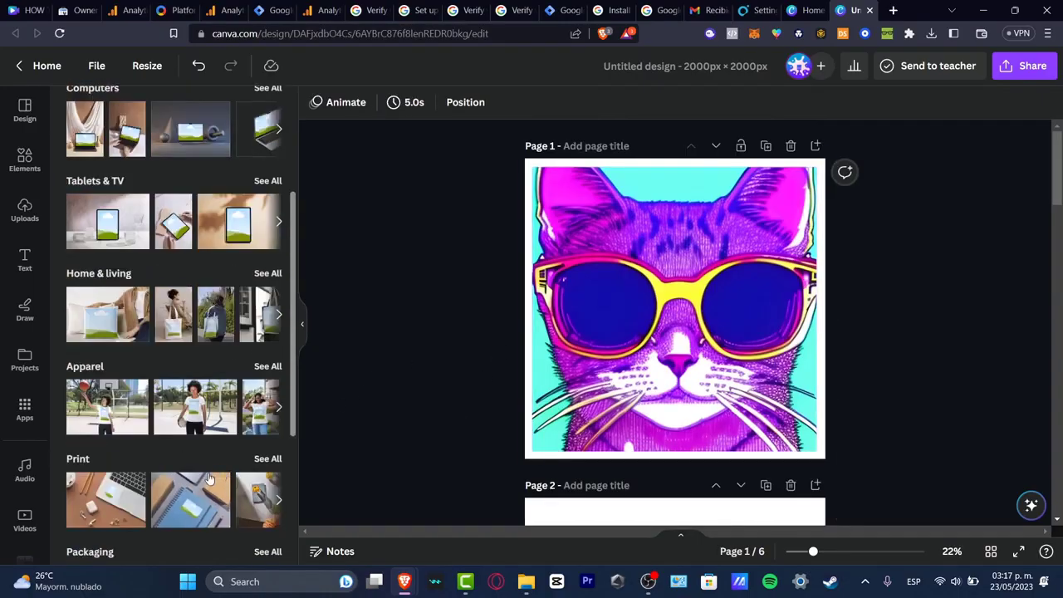
{"action": "scroll", "coordinate": [163, 474], "scroll_direction": "down", "scroll_amount": 3}
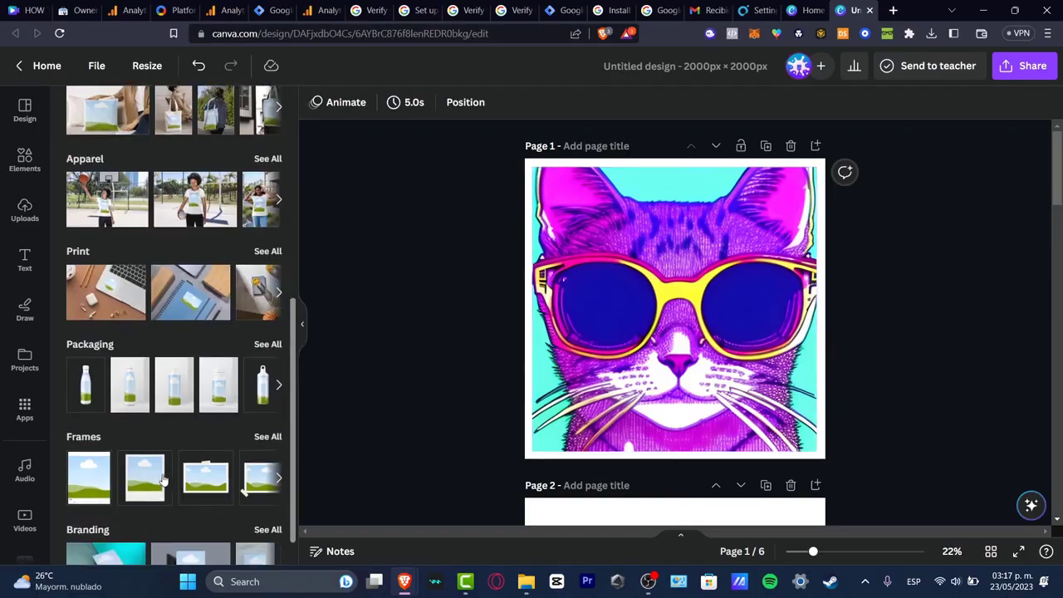
{"action": "scroll", "coordinate": [241, 478], "scroll_direction": "down", "scroll_amount": 1}
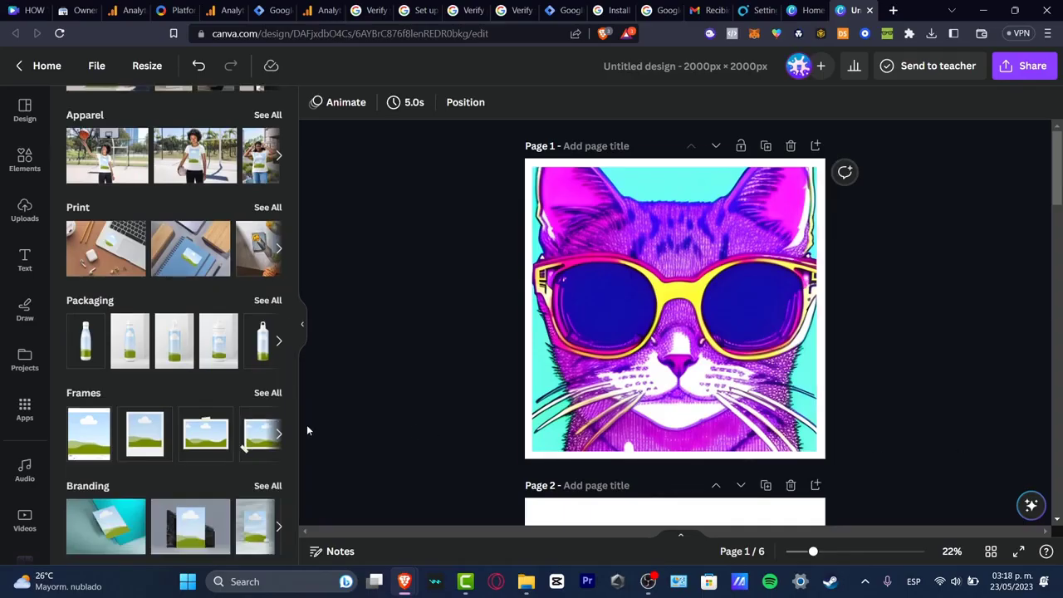
{"action": "left_click", "coordinate": [263, 446]}
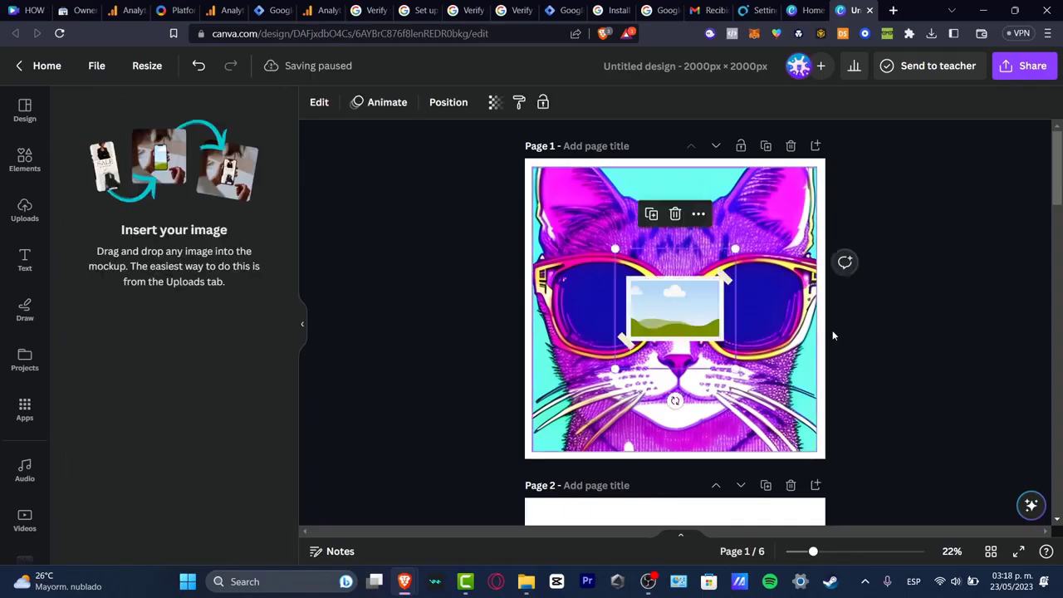
Step: Move the frame mockup onto page 2 and enlarge it across the page
{"action": "scroll", "coordinate": [712, 245], "scroll_direction": "down", "scroll_amount": 3}
{"action": "left_click_drag", "start_coordinate": [677, 143], "coordinate": [633, 477]}
{"action": "scroll", "coordinate": [627, 399], "scroll_direction": "down", "scroll_amount": 3}
{"action": "left_click_drag", "start_coordinate": [662, 234], "coordinate": [622, 332]}
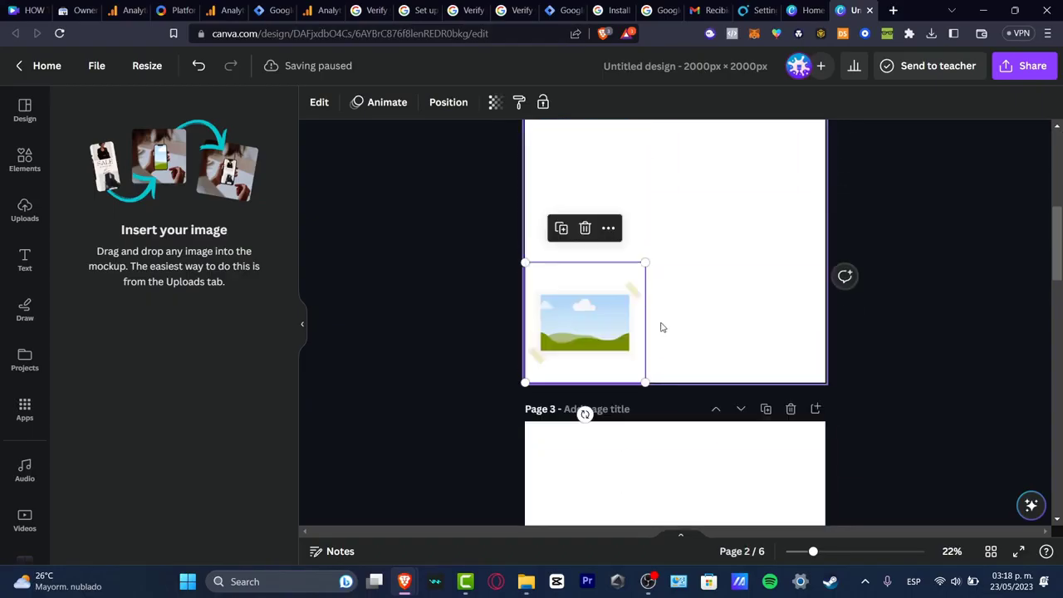
{"action": "left_click_drag", "start_coordinate": [645, 263], "coordinate": [871, 135]}
{"action": "scroll", "coordinate": [921, 274], "scroll_direction": "up", "scroll_amount": 2}
{"action": "left_click", "coordinate": [916, 332]}
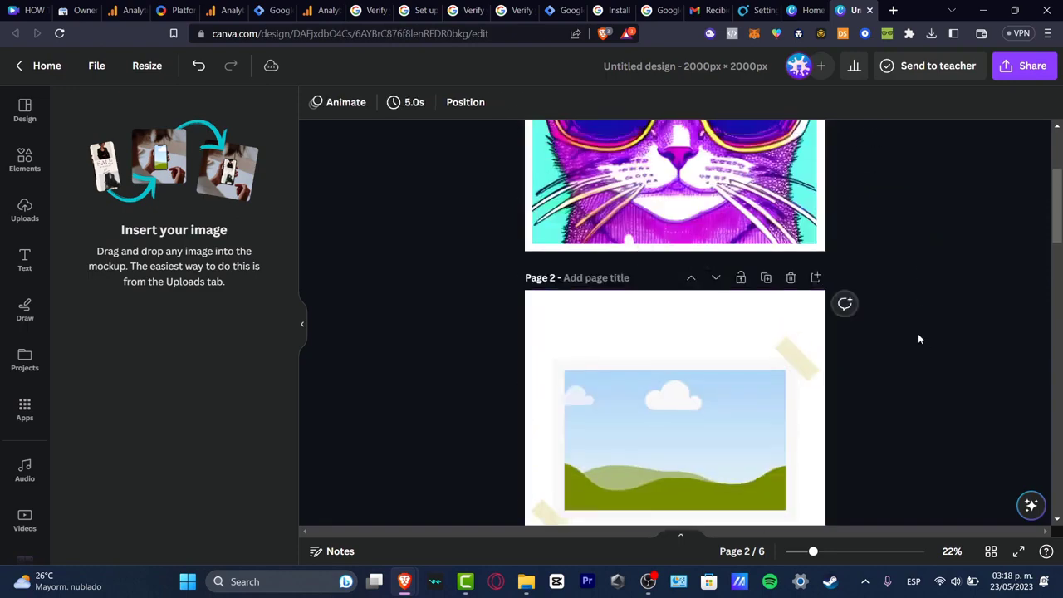
Step: Drop the uploaded cat image into the mockup
{"action": "left_click", "coordinate": [25, 209]}
{"action": "left_click_drag", "start_coordinate": [123, 313], "coordinate": [693, 444]}
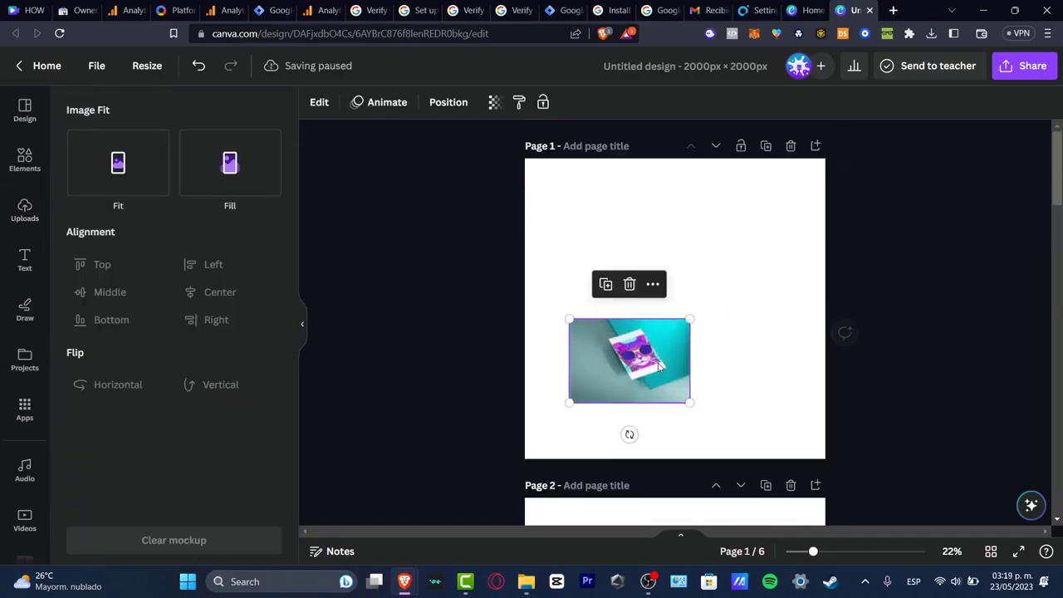
Step: Enlarge the teal card mockup on page 1 to span the page and set its image fit to Fill
{"action": "left_click_drag", "start_coordinate": [653, 370], "coordinate": [609, 419]}
{"action": "left_click_drag", "start_coordinate": [644, 372], "coordinate": [824, 249]}
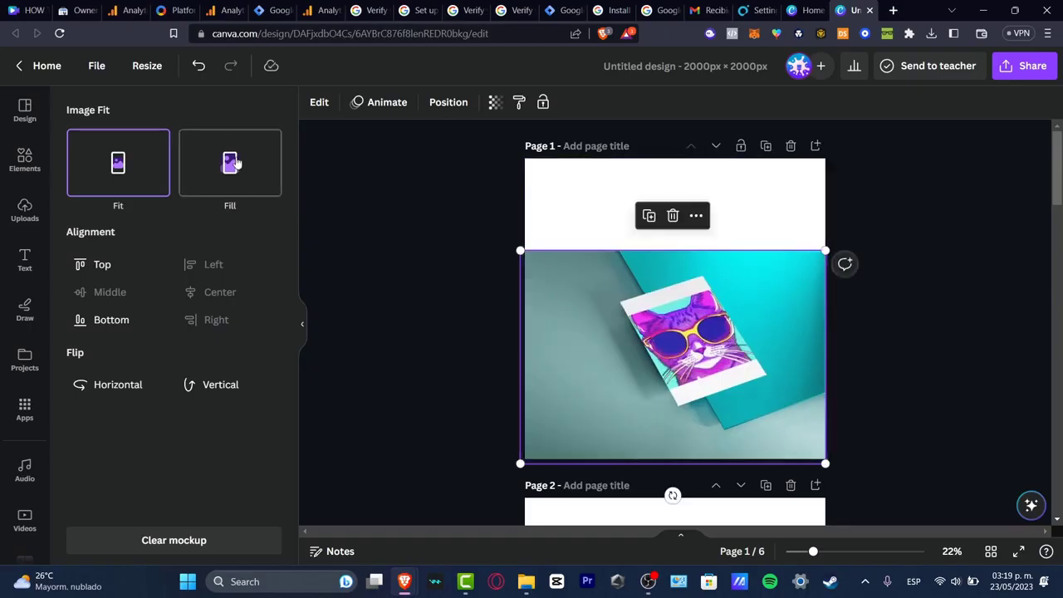
{"action": "left_click", "coordinate": [233, 163]}
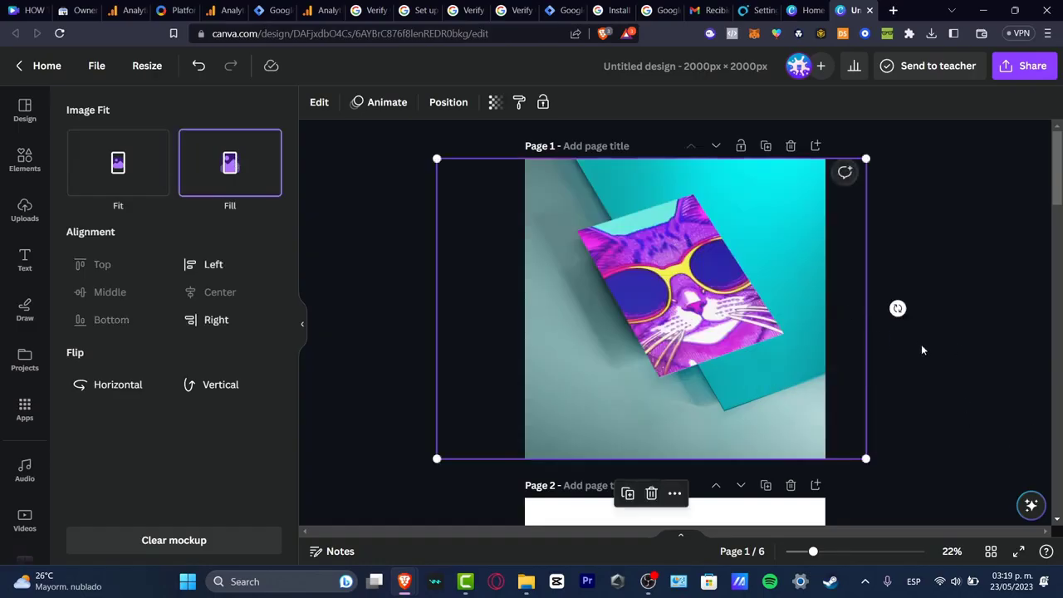
{"action": "left_click", "coordinate": [922, 380]}
Step: Add the stone-backdrop Branding mockup with the cat design to page 2
{"action": "scroll", "coordinate": [895, 398], "scroll_direction": "down", "scroll_amount": 3}
{"action": "left_click", "coordinate": [676, 423]}
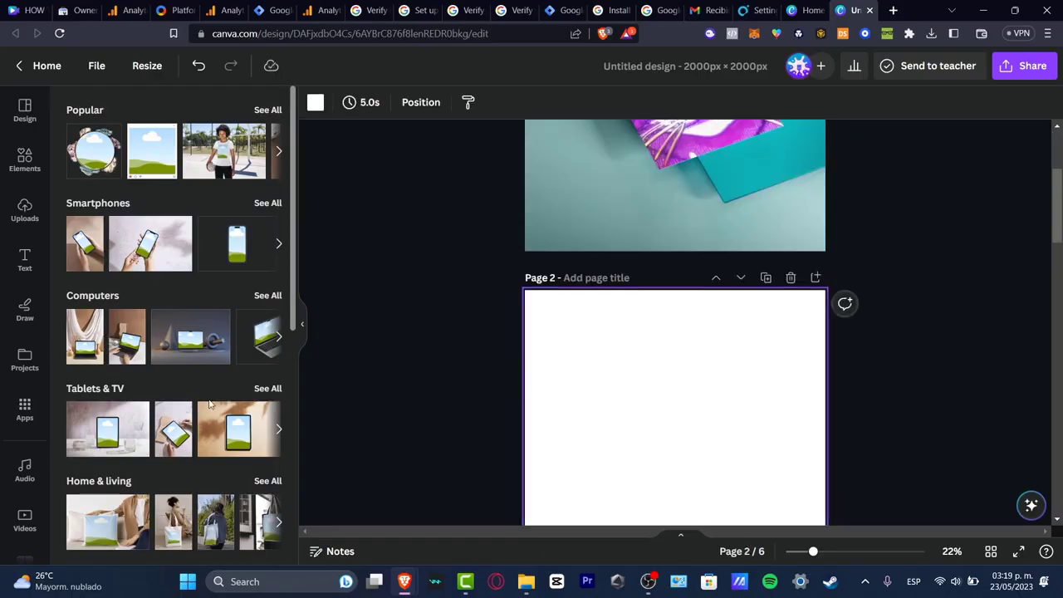
{"action": "scroll", "coordinate": [216, 455], "scroll_direction": "down", "scroll_amount": 3}
{"action": "scroll", "coordinate": [216, 455], "scroll_direction": "down", "scroll_amount": 3}
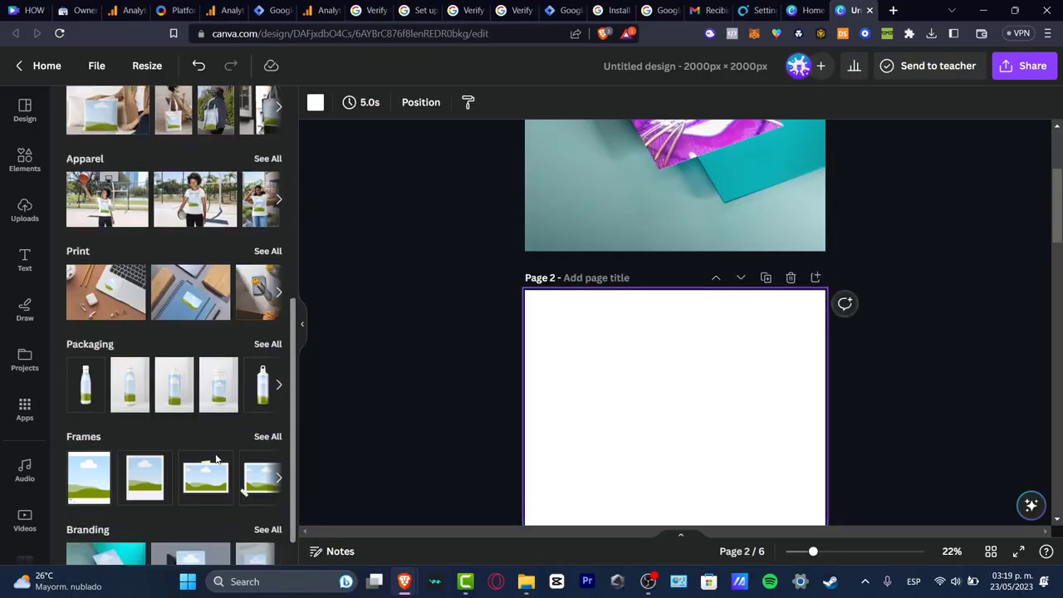
{"action": "scroll", "coordinate": [218, 458], "scroll_direction": "down", "scroll_amount": 1}
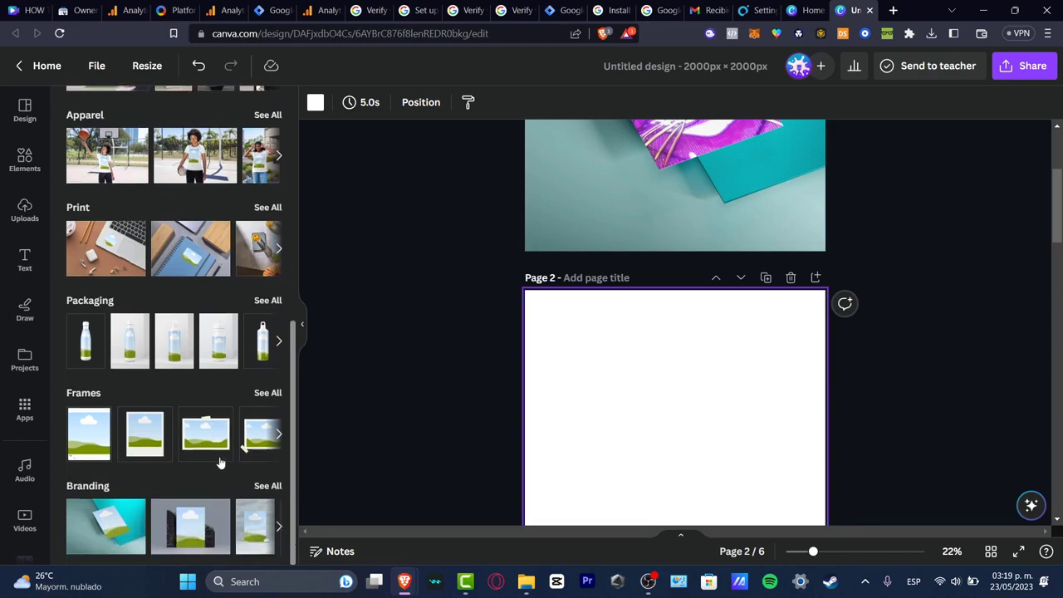
{"action": "left_click", "coordinate": [191, 527]}
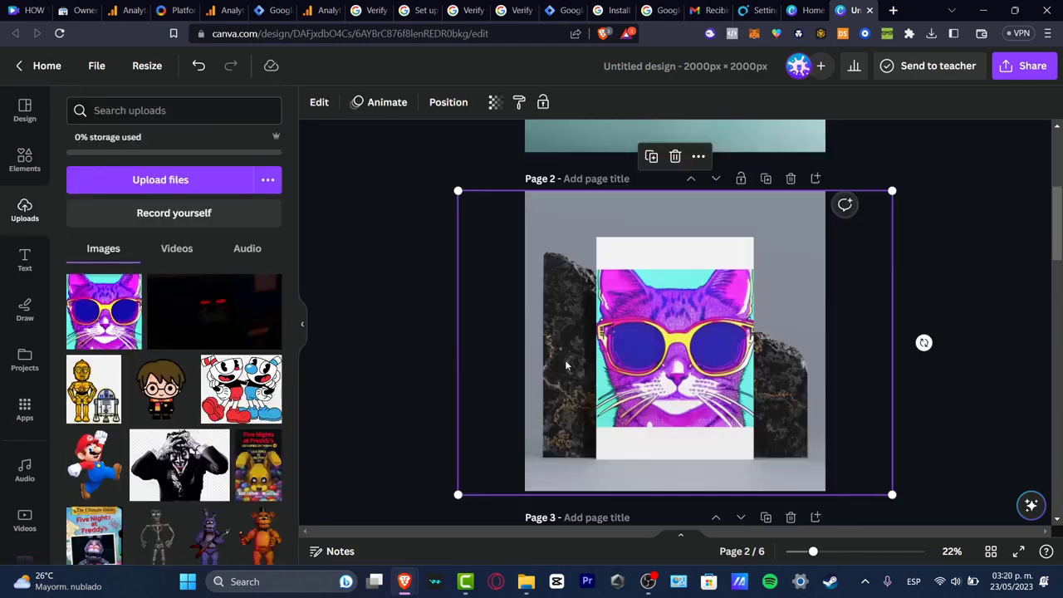
Step: Set the tote bag mockup's image fit to Fill on page 3
{"action": "left_click", "coordinate": [318, 101]}
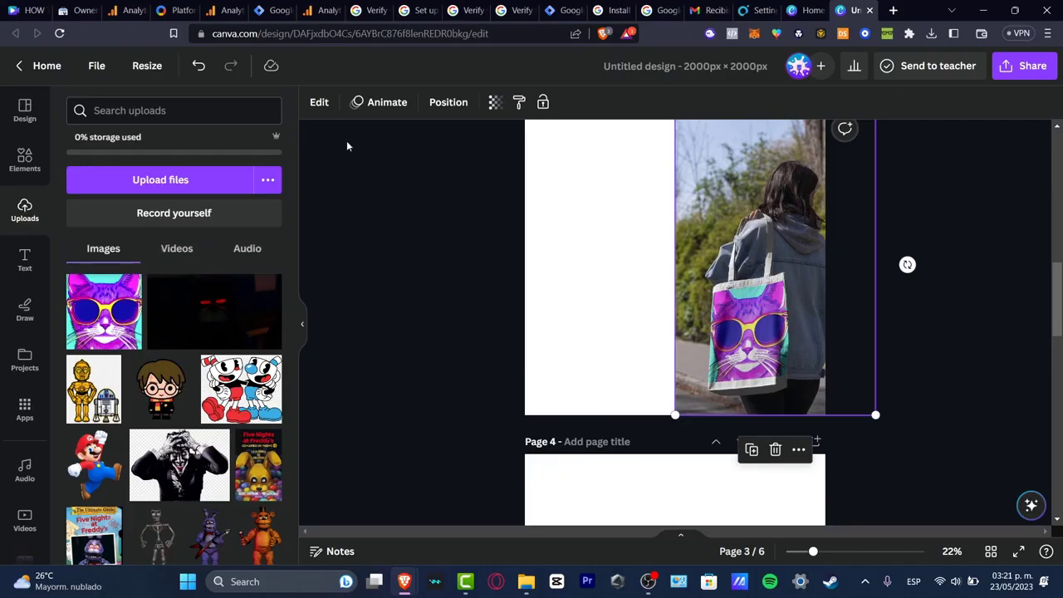
{"action": "left_click", "coordinate": [320, 102]}
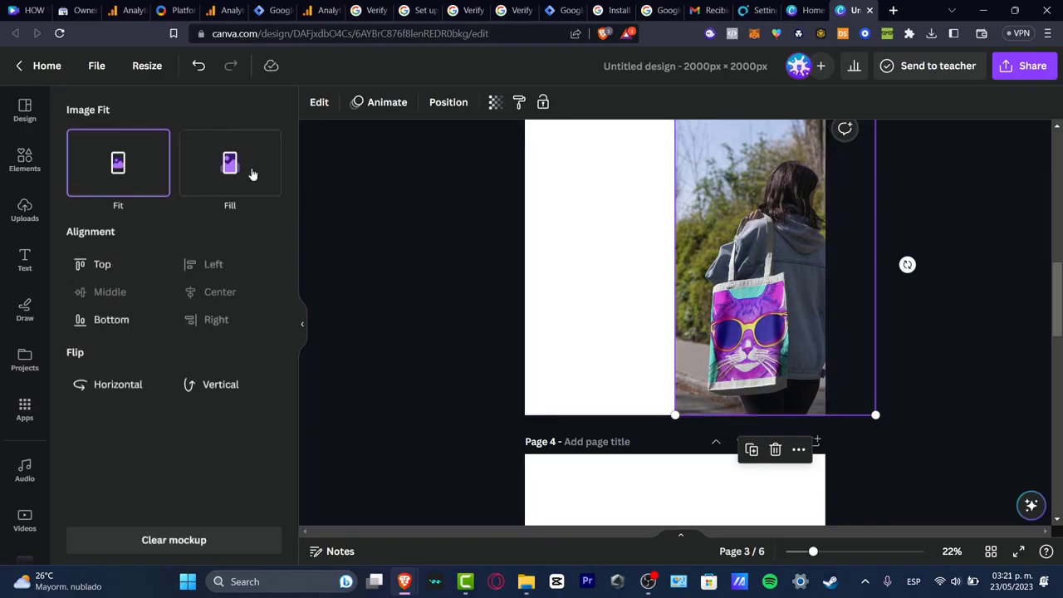
{"action": "left_click", "coordinate": [252, 172]}
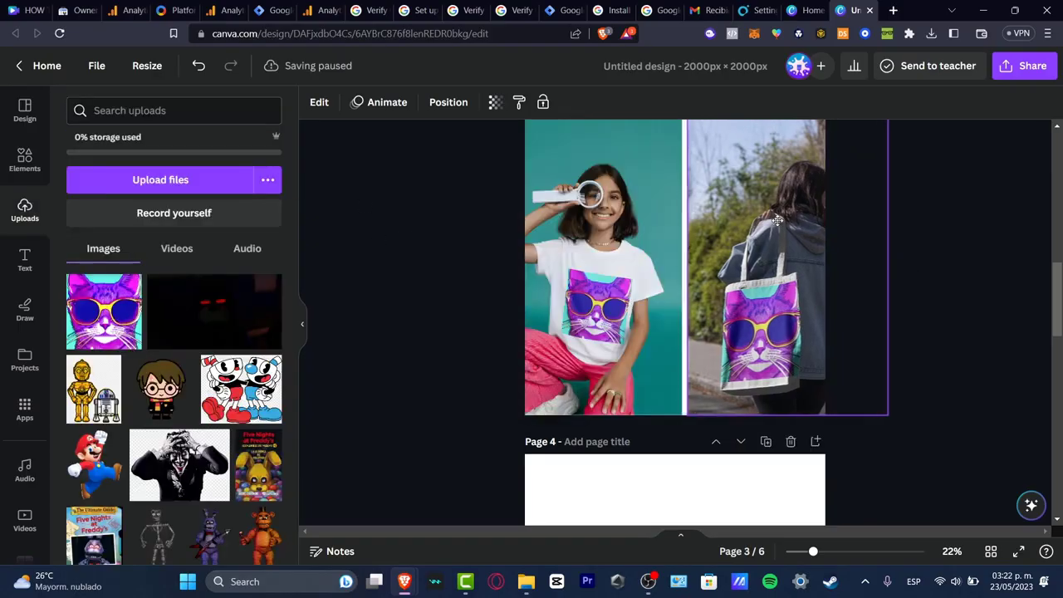
Step: Reposition the T-shirt mockup on page 3 so it sits beside the tote bag mockup
{"action": "left_click", "coordinate": [610, 235]}
{"action": "left_click_drag", "start_coordinate": [610, 235], "coordinate": [595, 235]}
{"action": "left_click_drag", "start_coordinate": [723, 230], "coordinate": [717, 230]}
{"action": "left_click_drag", "start_coordinate": [619, 243], "coordinate": [620, 240]}
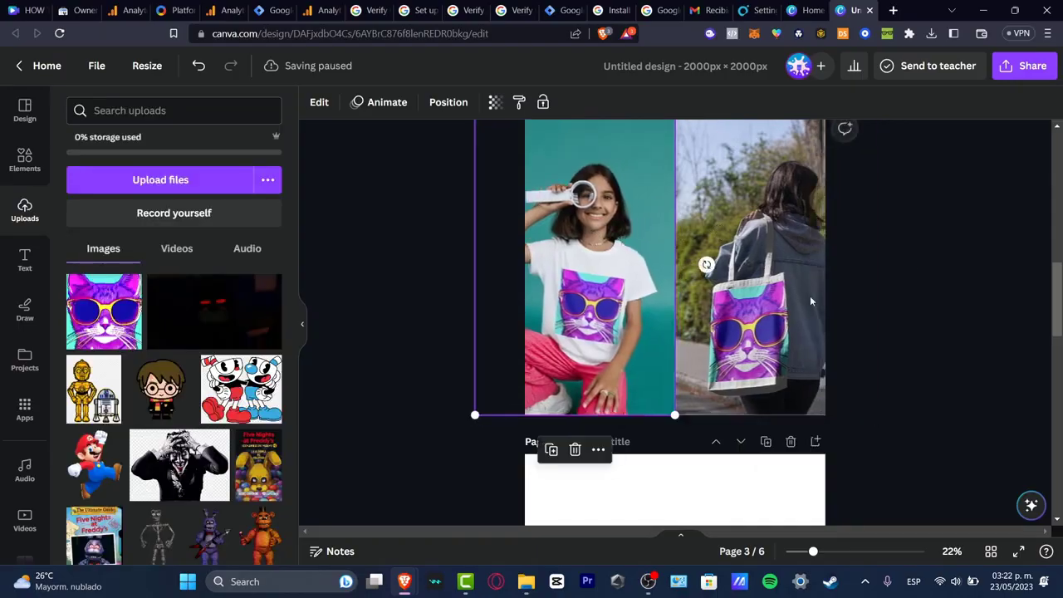
Step: Add the cat-with-sunglasses design to blank page 4 and enlarge it to nearly fill the page
{"action": "left_click", "coordinate": [907, 318]}
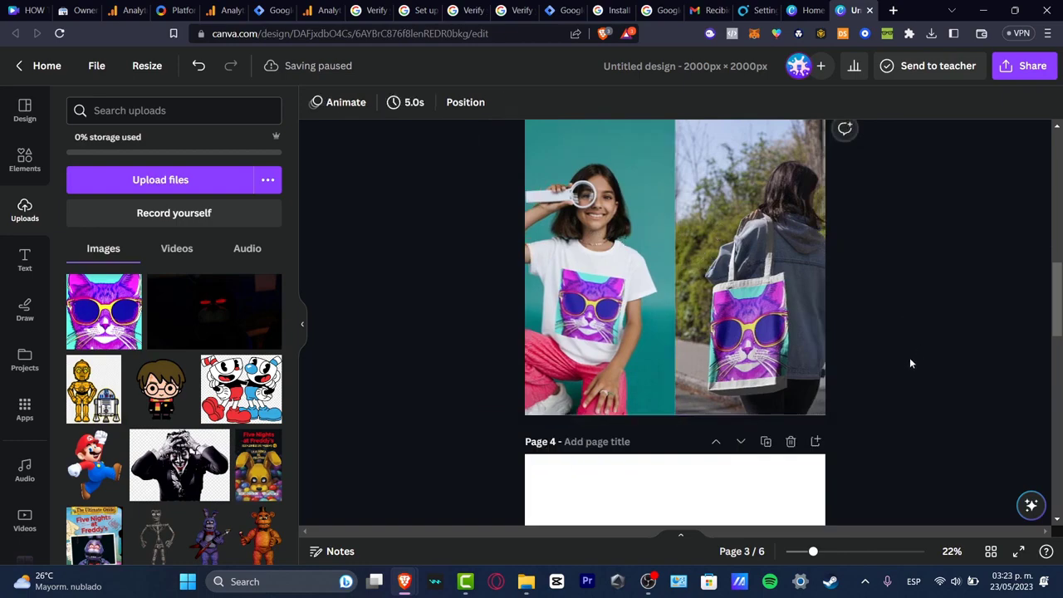
{"action": "scroll", "coordinate": [909, 357], "scroll_direction": "up", "scroll_amount": 8}
{"action": "scroll", "coordinate": [907, 365], "scroll_direction": "down", "scroll_amount": 7}
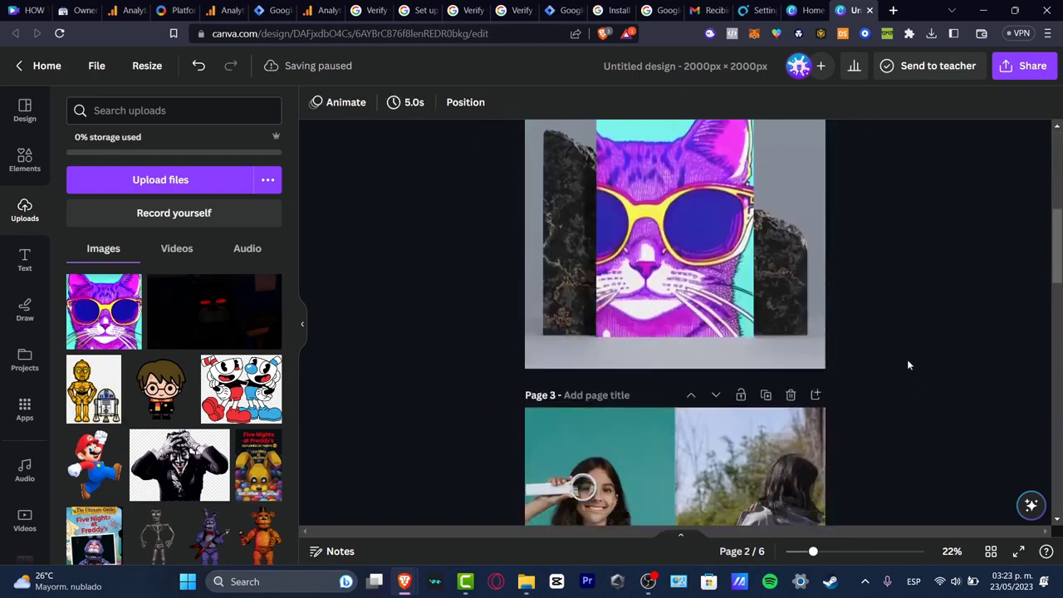
{"action": "scroll", "coordinate": [783, 353], "scroll_direction": "down", "scroll_amount": 2}
{"action": "scroll", "coordinate": [783, 354], "scroll_direction": "down", "scroll_amount": 8}
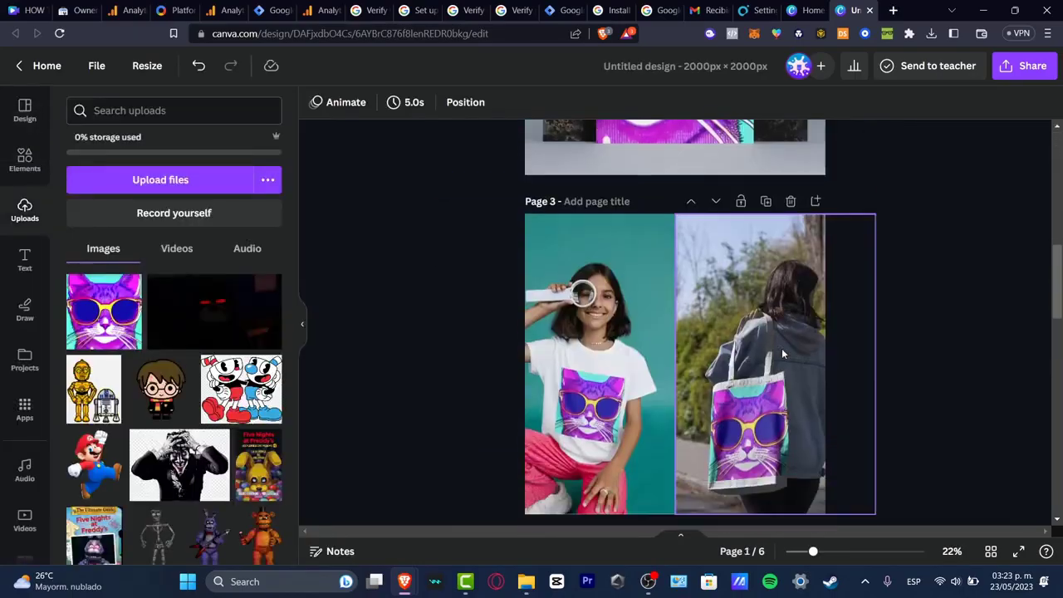
{"action": "left_click", "coordinate": [677, 324]}
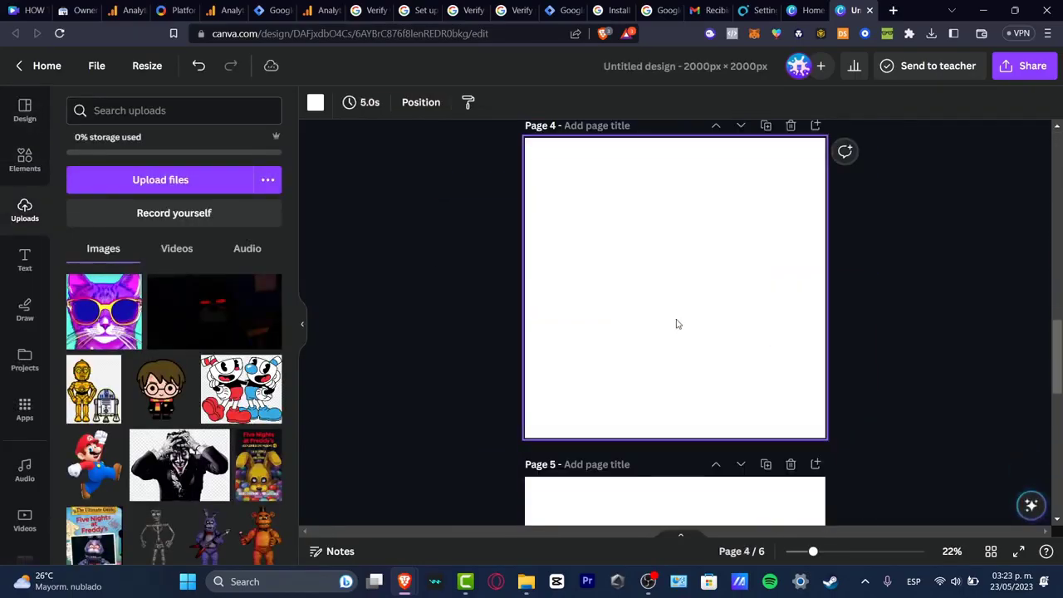
{"action": "scroll", "coordinate": [589, 271], "scroll_direction": "up", "scroll_amount": 4}
{"action": "scroll", "coordinate": [592, 276], "scroll_direction": "up", "scroll_amount": 8}
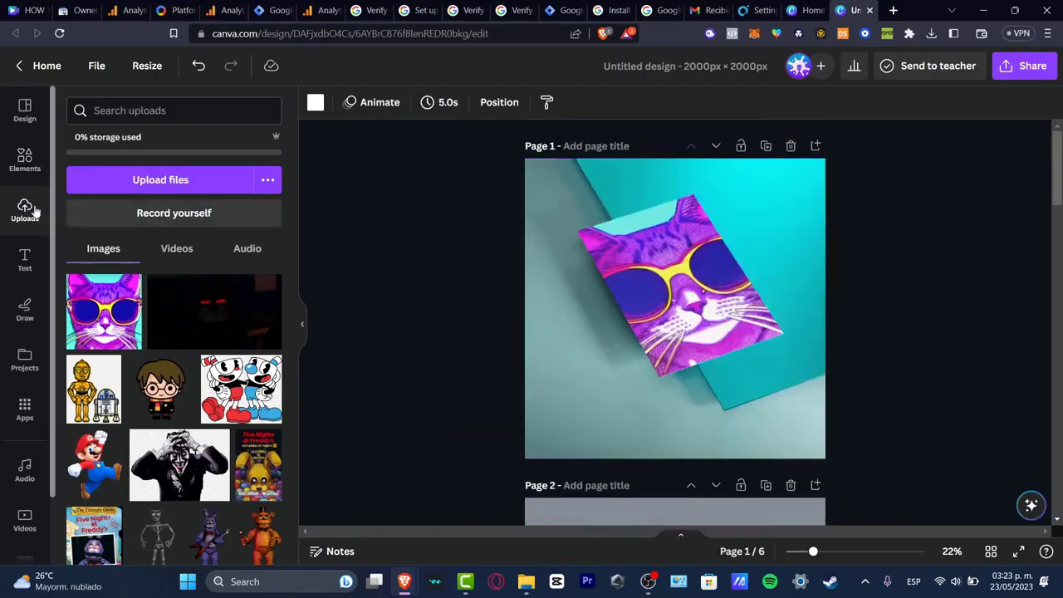
{"action": "scroll", "coordinate": [612, 368], "scroll_direction": "down", "scroll_amount": 2}
{"action": "scroll", "coordinate": [613, 367], "scroll_direction": "down", "scroll_amount": 10}
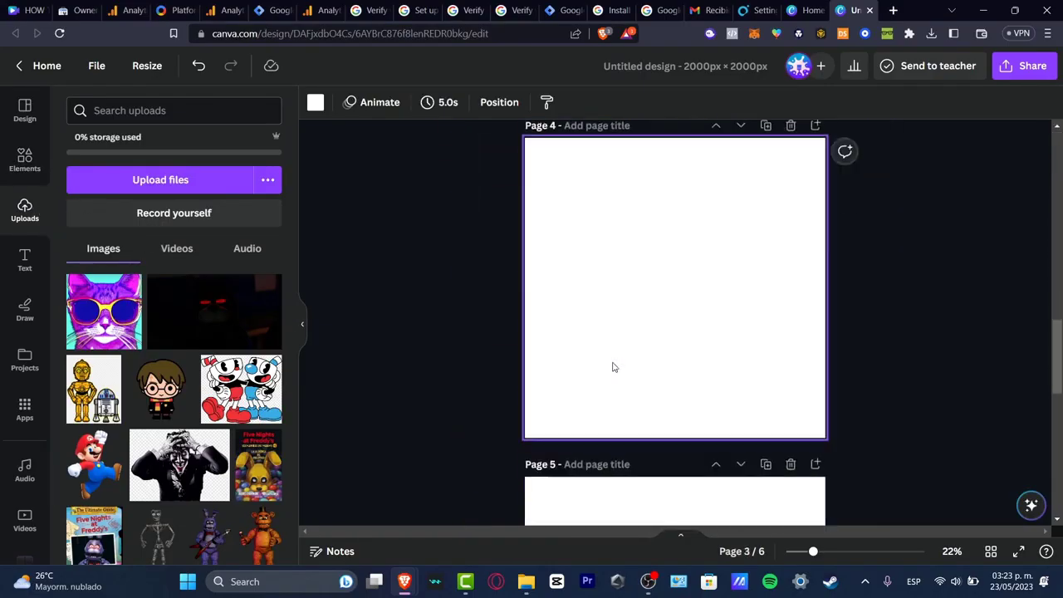
{"action": "left_click", "coordinate": [104, 311]}
{"action": "left_click_drag", "start_coordinate": [621, 303], "coordinate": [600, 275]}
{"action": "mouse_move", "coordinate": [764, 371]}
{"action": "left_mouse_down"}
{"action": "mouse_move", "coordinate": [818, 430]}
{"action": "mouse_move", "coordinate": [744, 374]}
{"action": "left_mouse_up"}
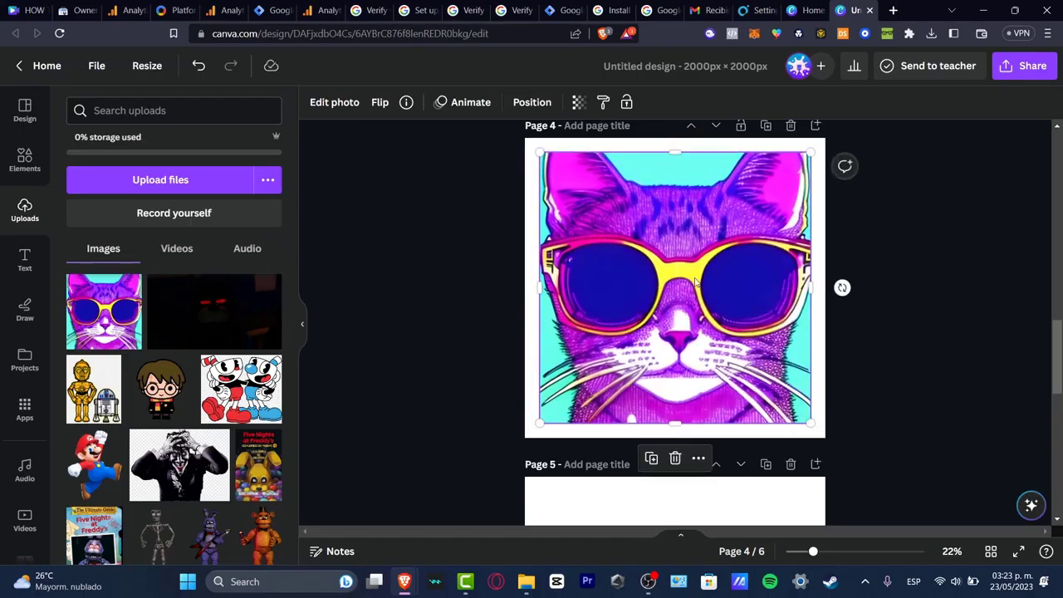
Step: Delete the empty pages 6 and 5 from the design
{"action": "scroll", "coordinate": [937, 334], "scroll_direction": "down", "scroll_amount": 8}
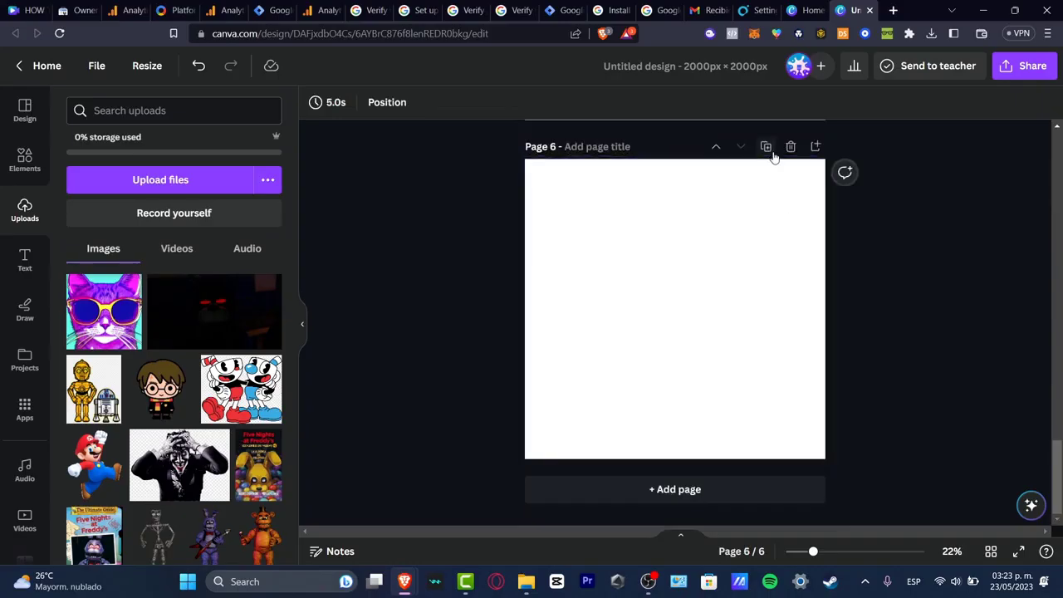
{"action": "left_click", "coordinate": [789, 152]}
{"action": "scroll", "coordinate": [790, 351], "scroll_direction": "up", "scroll_amount": 3}
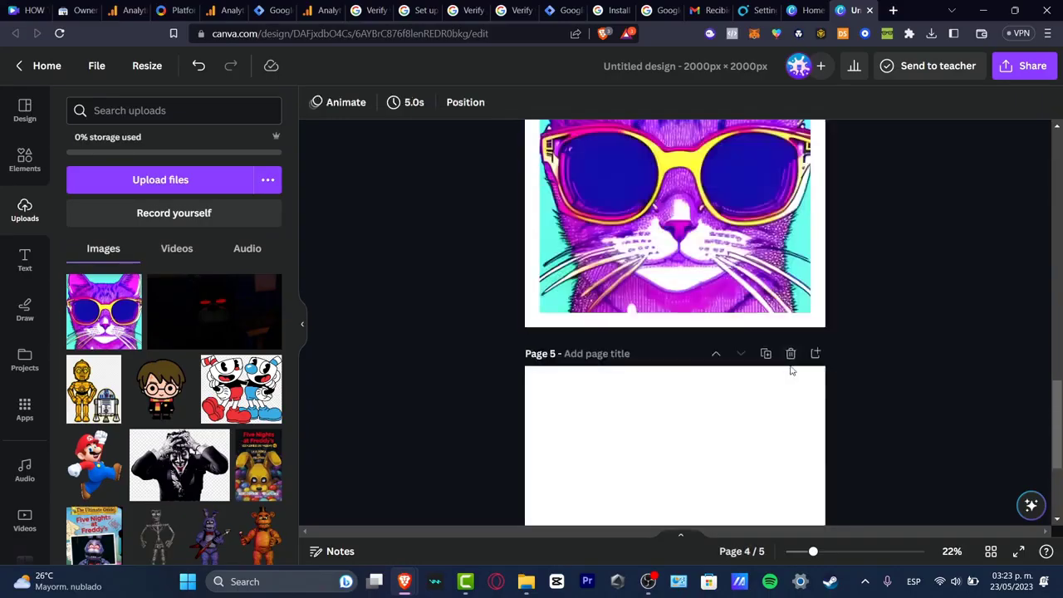
{"action": "left_click", "coordinate": [790, 362]}
Step: Start a new 1000 × 1000 px design from the Canva home page
{"action": "scroll", "coordinate": [820, 396], "scroll_direction": "up", "scroll_amount": 5}
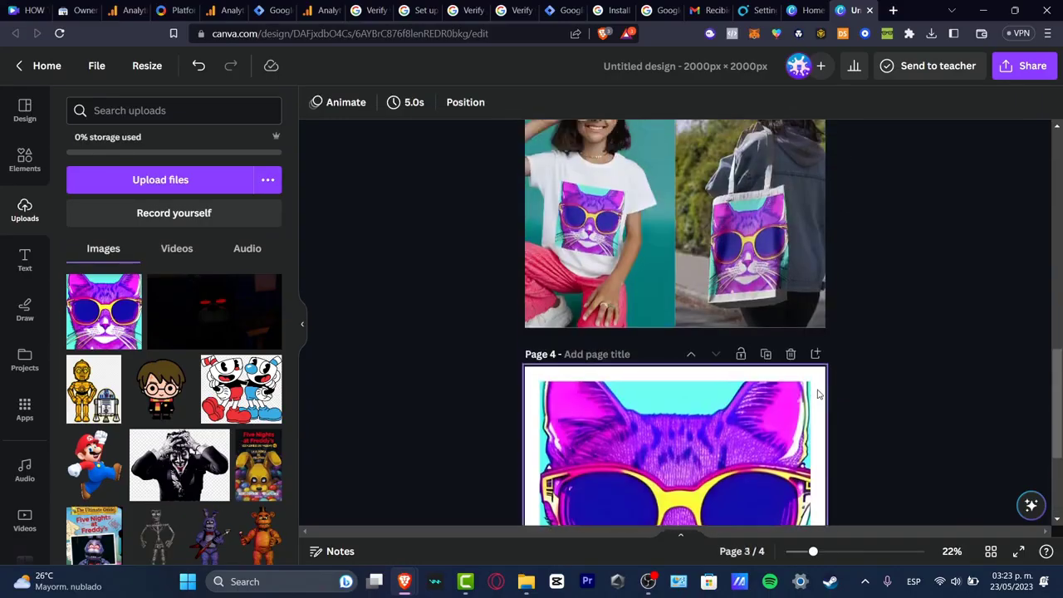
{"action": "scroll", "coordinate": [820, 397], "scroll_direction": "up", "scroll_amount": 6}
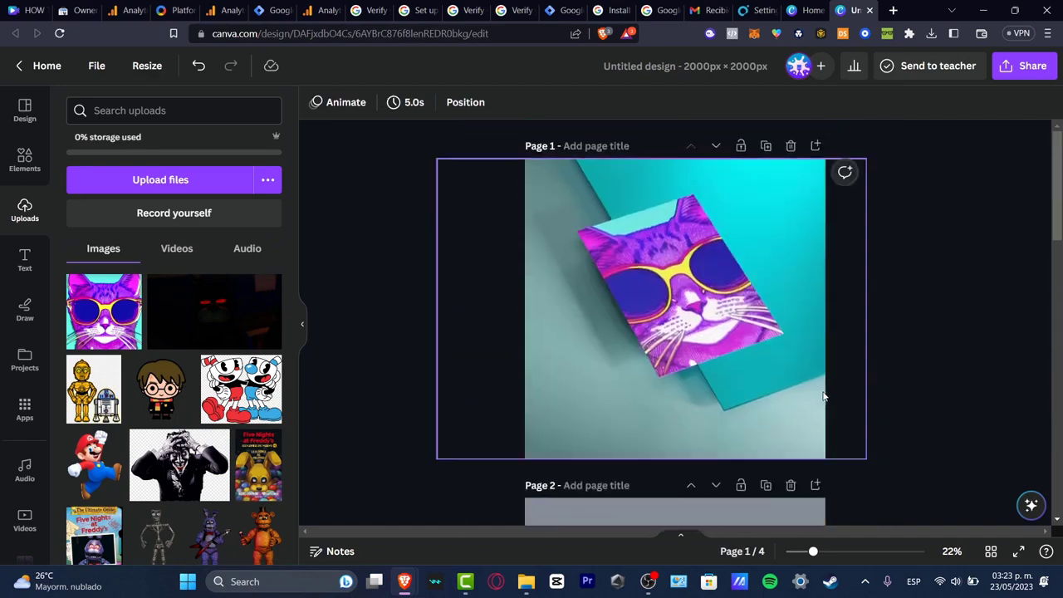
{"action": "scroll", "coordinate": [824, 399], "scroll_direction": "down", "scroll_amount": 10}
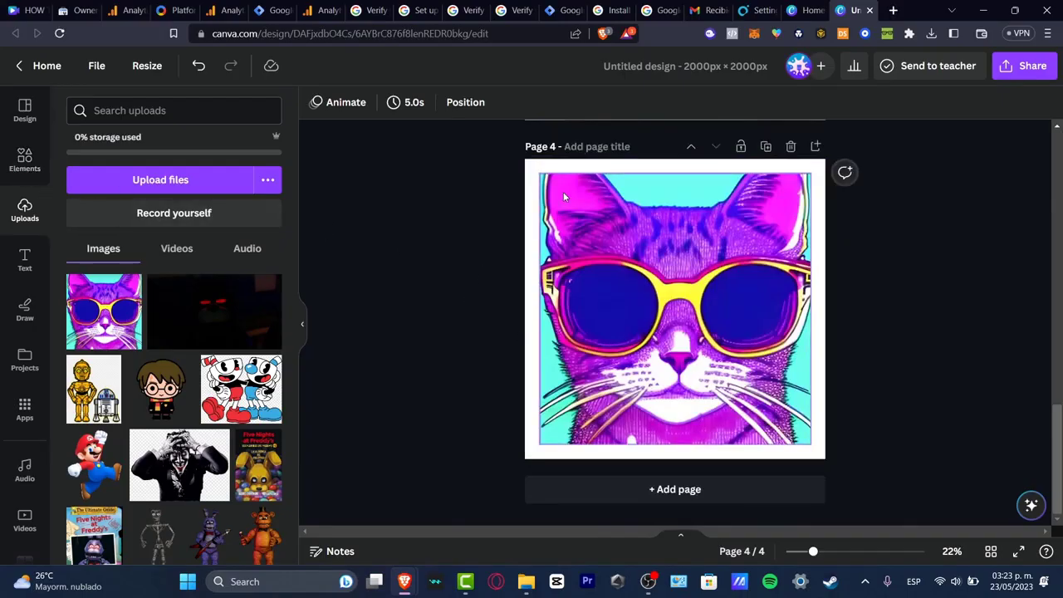
{"action": "left_click", "coordinate": [803, 10]}
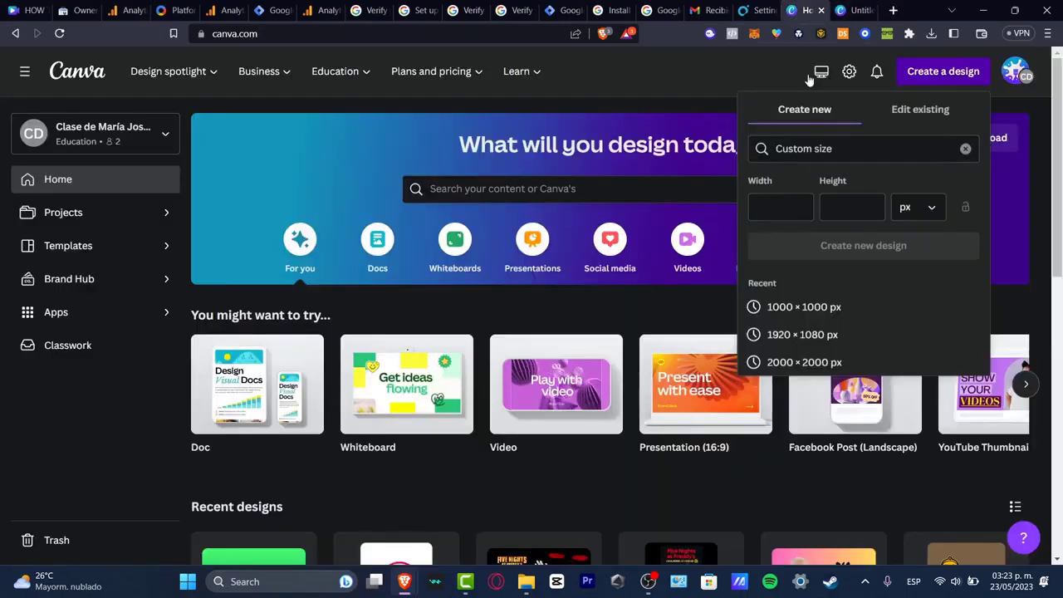
{"action": "left_click", "coordinate": [810, 309]}
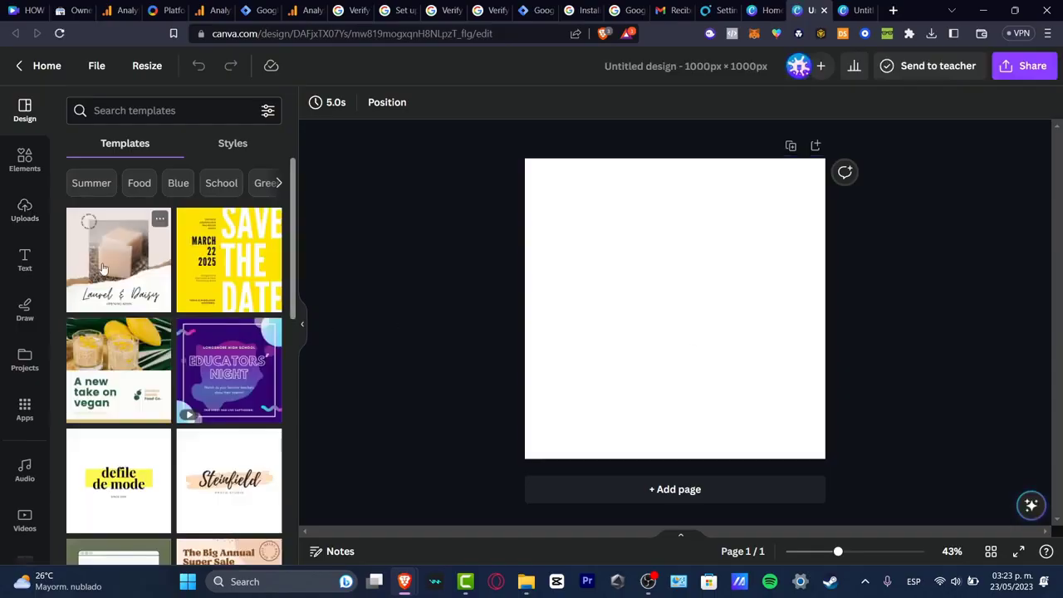
Step: Search design templates for logo and apply the Minimalist Circle Barbershop Logo template
{"action": "left_click", "coordinate": [24, 207]}
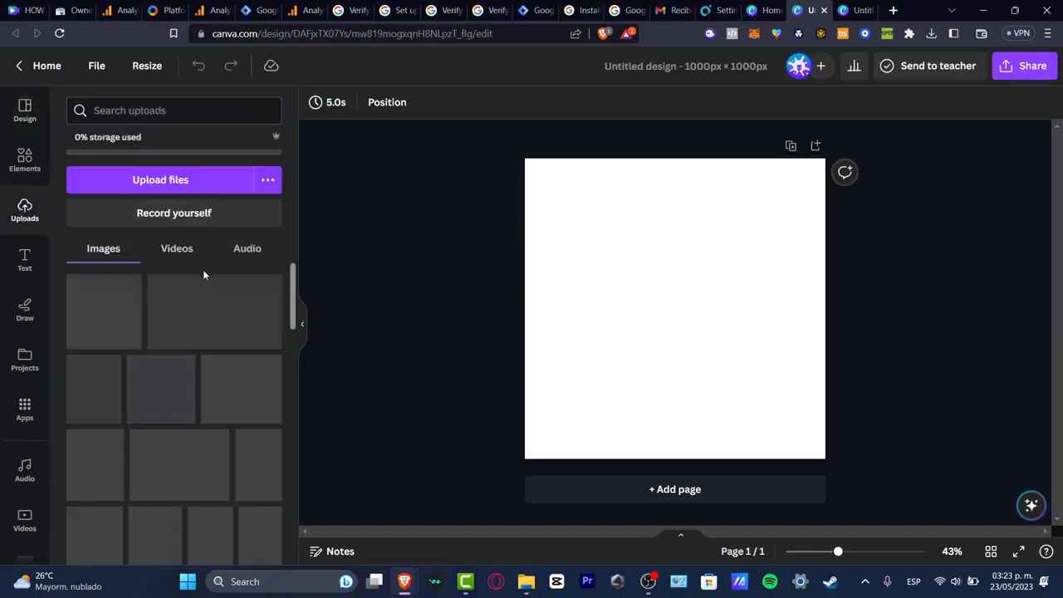
{"action": "left_click", "coordinate": [25, 176]}
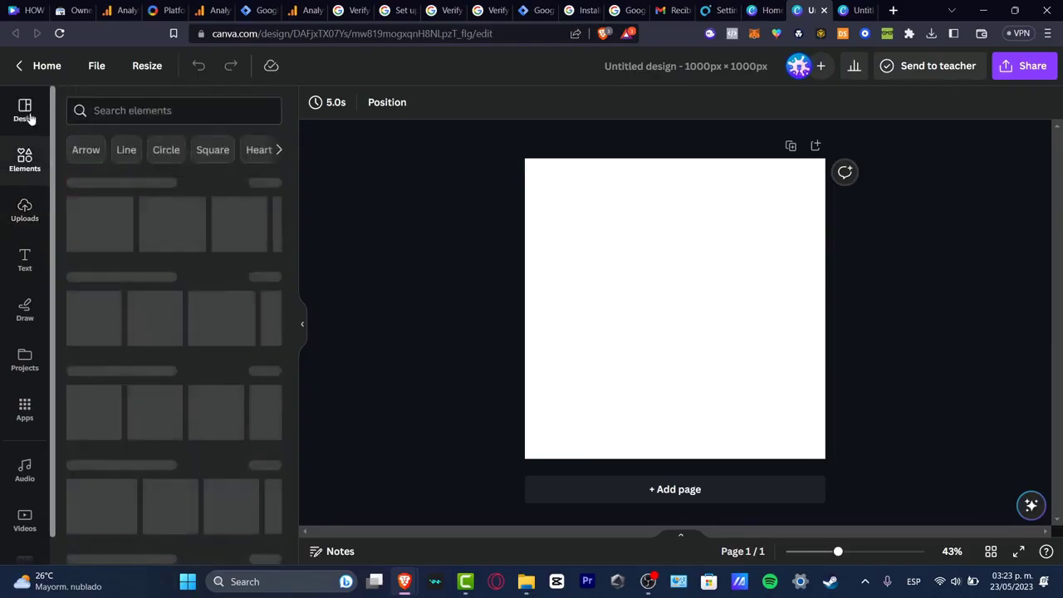
{"action": "left_click", "coordinate": [25, 110]}
{"action": "left_click", "coordinate": [136, 112]}
{"action": "type", "text": "logo"}
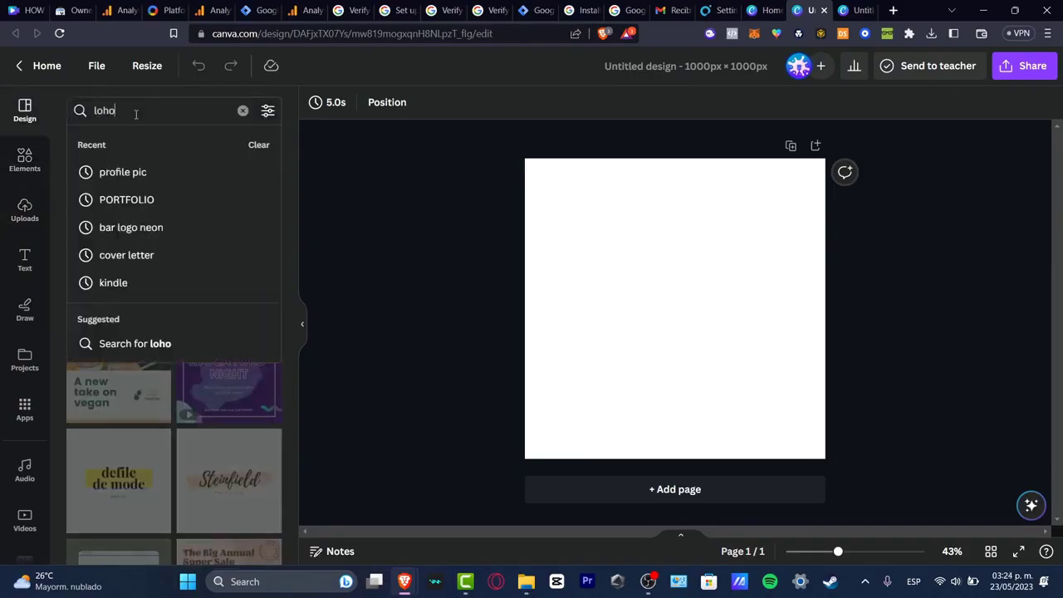
{"action": "key", "text": "Return"}
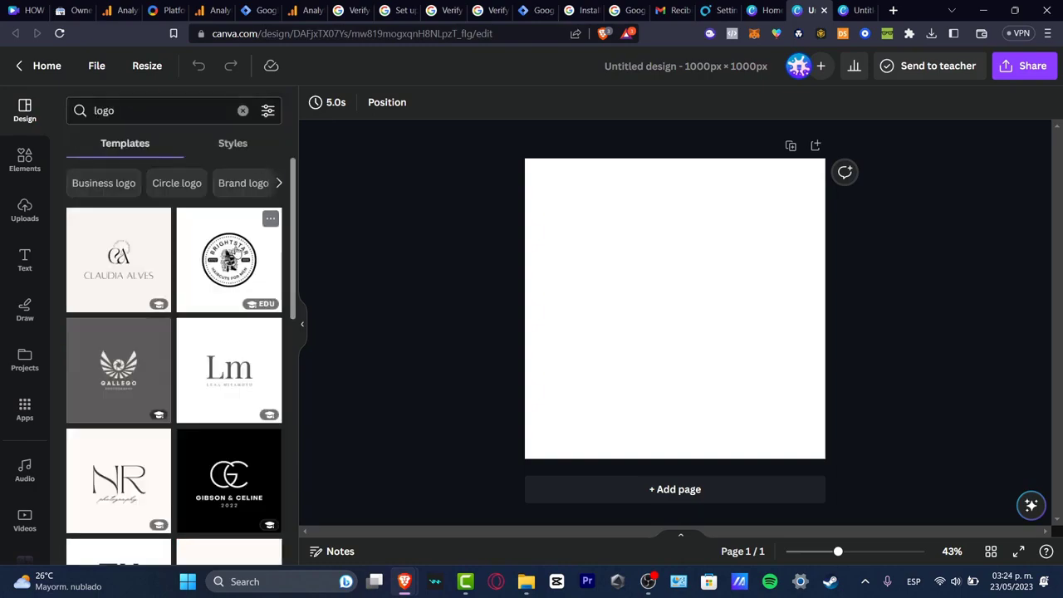
{"action": "left_click", "coordinate": [235, 249]}
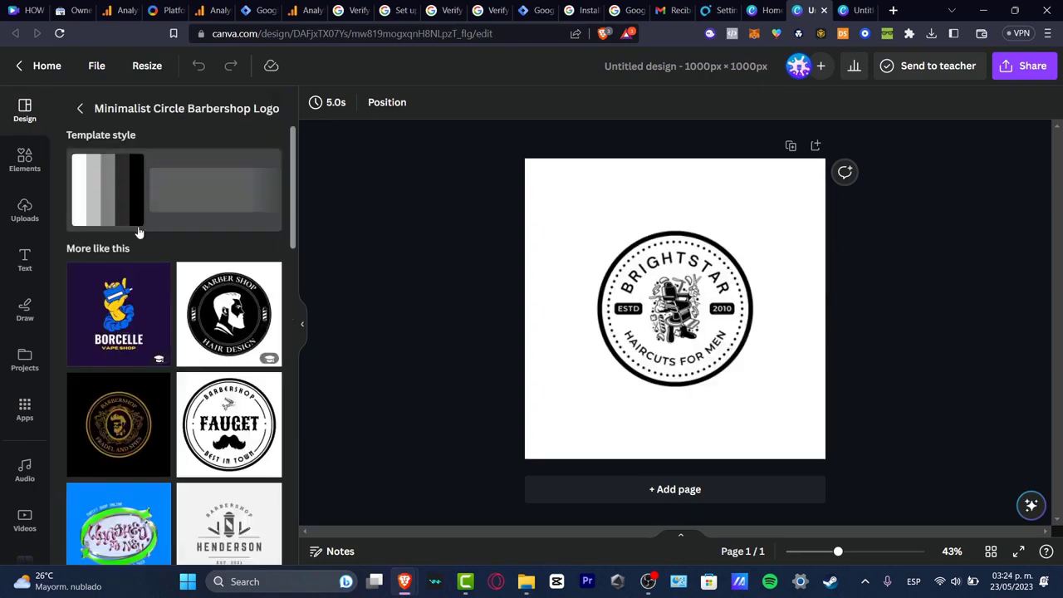
Step: Enlarge the circular logo so it fills most of the page
{"action": "left_click_drag", "start_coordinate": [764, 357], "coordinate": [570, 226]}
{"action": "left_click_drag", "start_coordinate": [689, 307], "coordinate": [630, 356]}
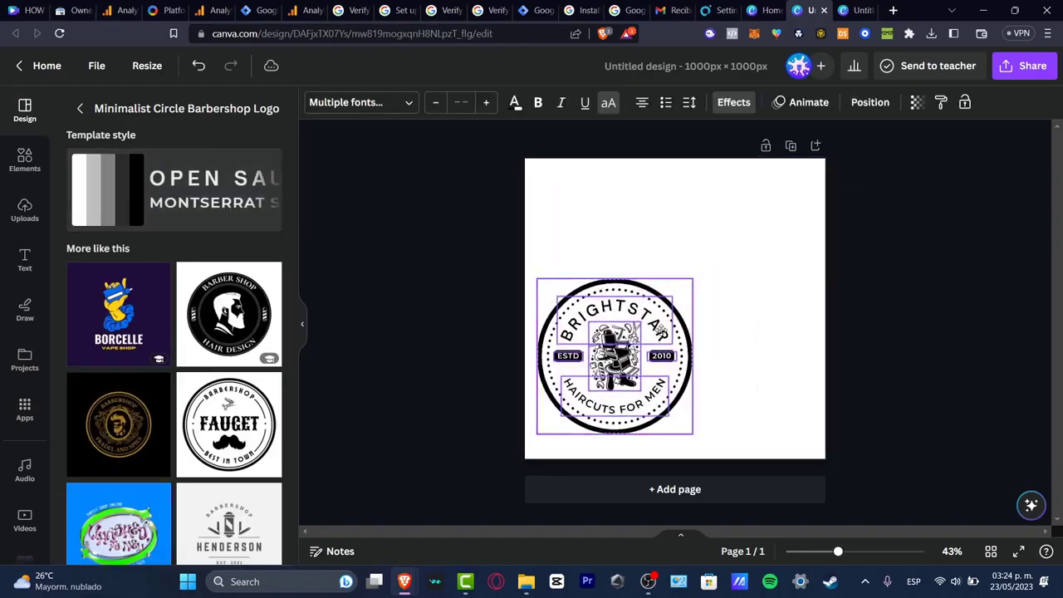
{"action": "left_click_drag", "start_coordinate": [727, 242], "coordinate": [816, 189]}
{"action": "left_click_drag", "start_coordinate": [777, 230], "coordinate": [741, 238]}
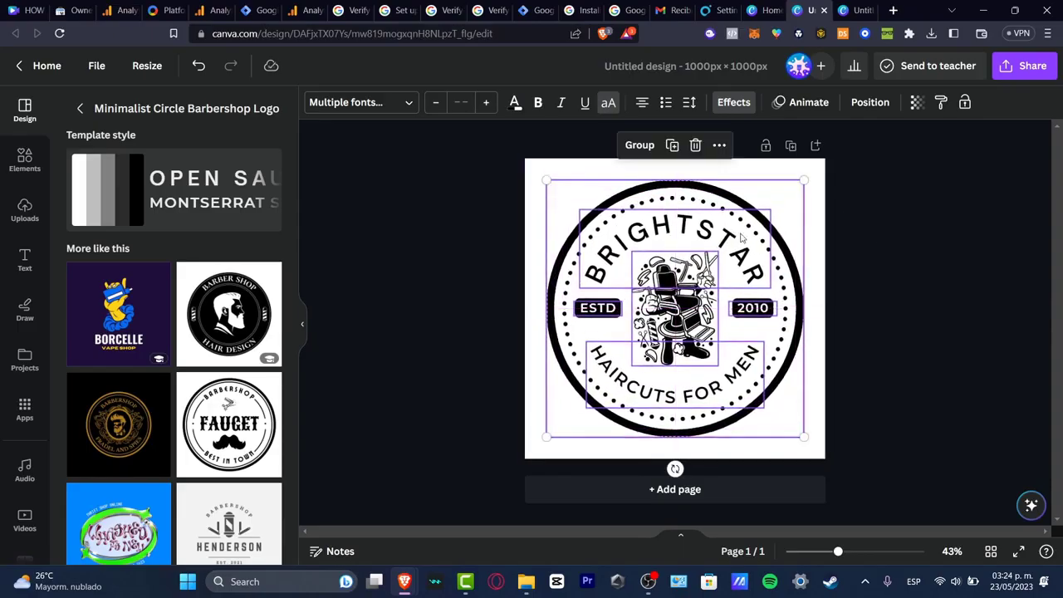
{"action": "left_click", "coordinate": [860, 274]}
Step: Replace the logo texts with STEPHEN, 2023 and DESIGNS, and save the exported logo as brightstar PNG
{"action": "left_click", "coordinate": [723, 254]}
{"action": "left_click", "coordinate": [723, 253]}
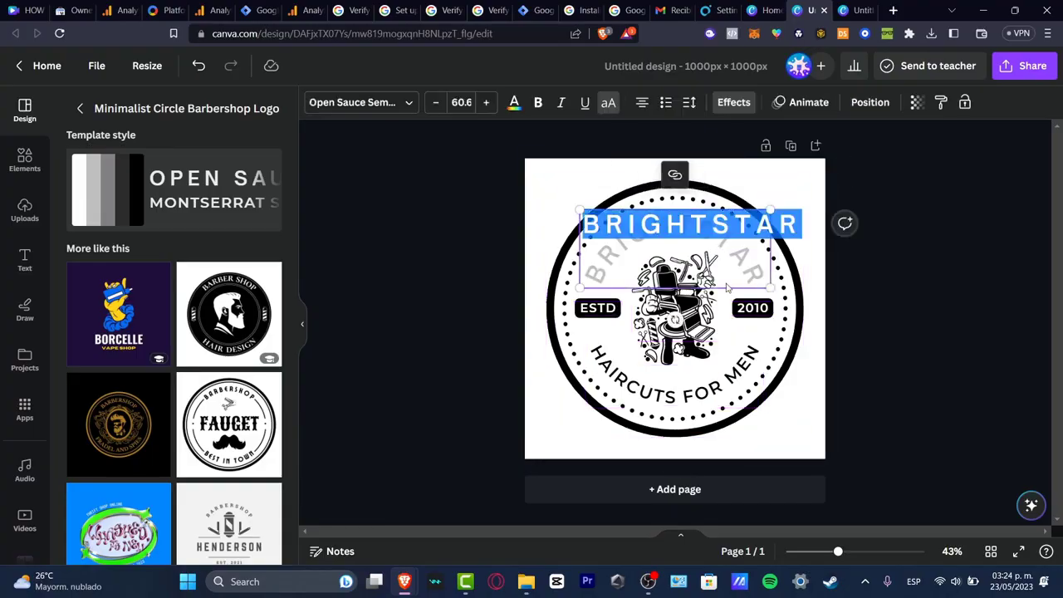
{"action": "left_click", "coordinate": [722, 388]}
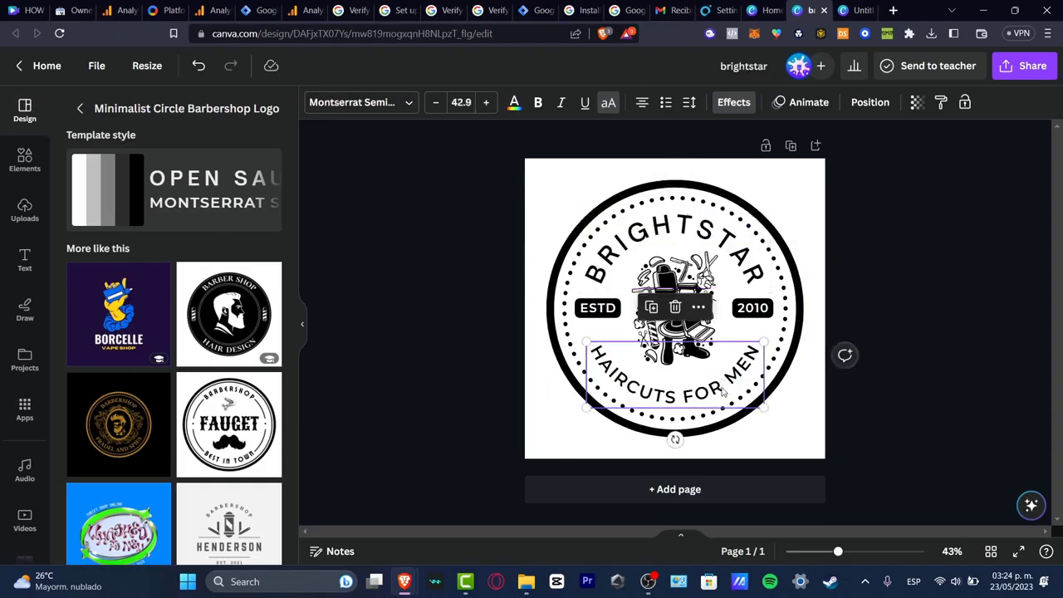
{"action": "left_click", "coordinate": [723, 391]}
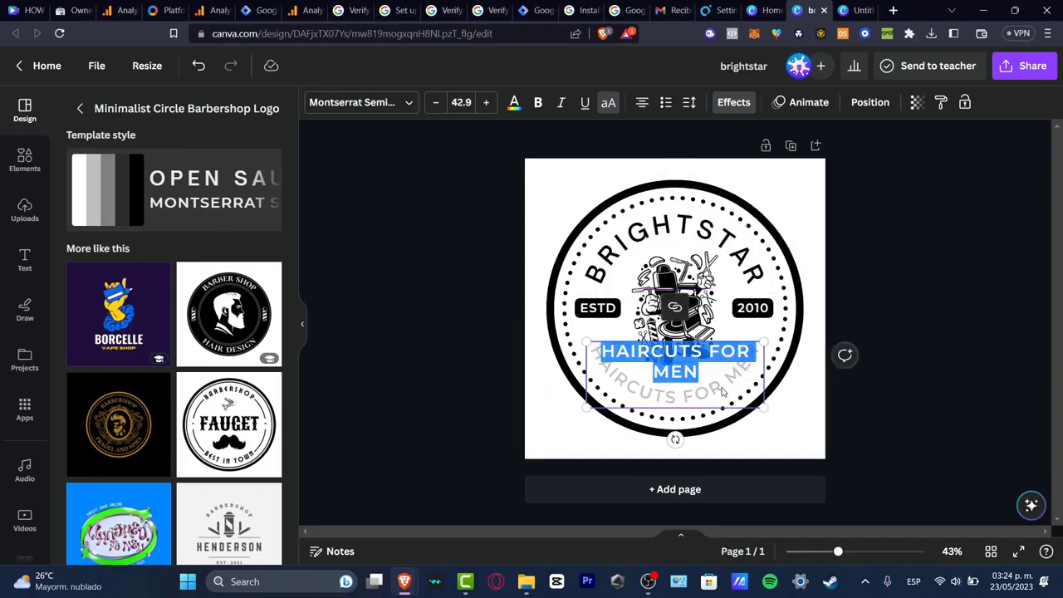
{"action": "key", "text": "Delete"}
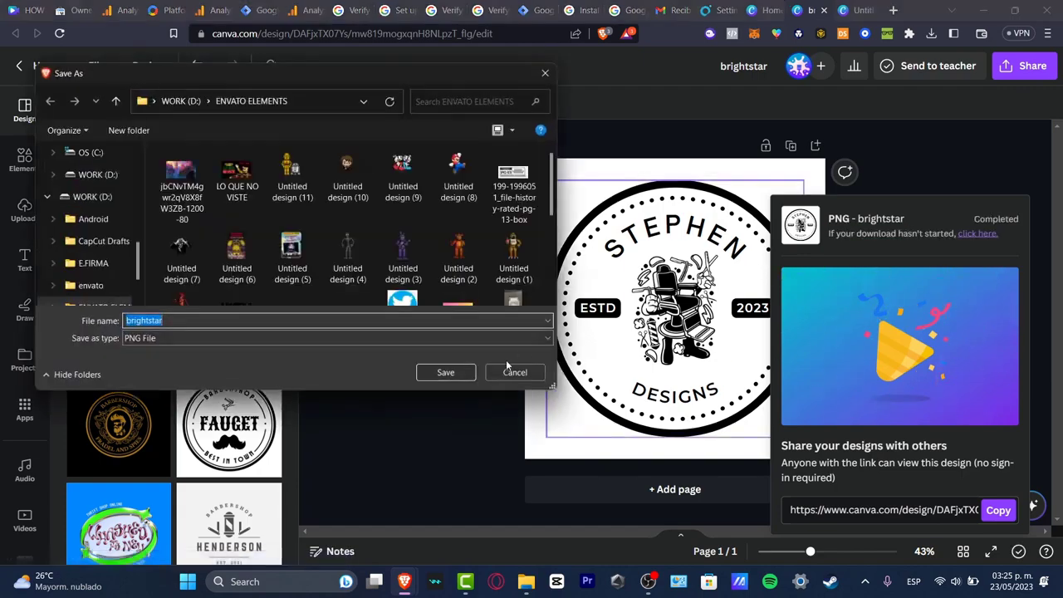
{"action": "left_click", "coordinate": [443, 373]}
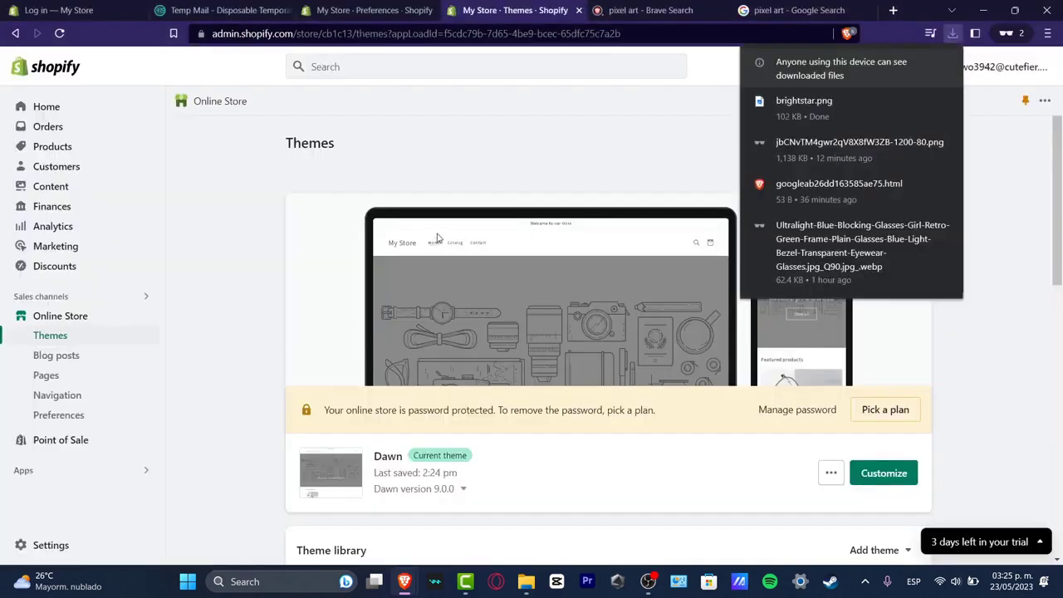
Step: Group all logo elements and set the group's transparency to 48
{"action": "mouse_move", "coordinate": [404, 581]}
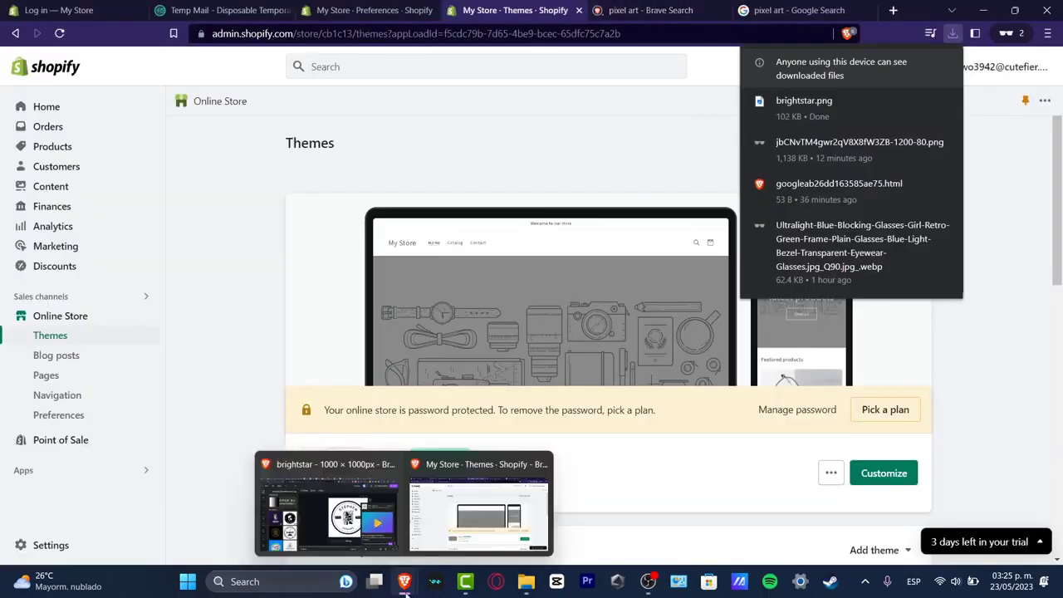
{"action": "left_click", "coordinate": [365, 534]}
{"action": "left_click_drag", "start_coordinate": [426, 224], "coordinate": [928, 430]}
{"action": "left_click", "coordinate": [638, 145]}
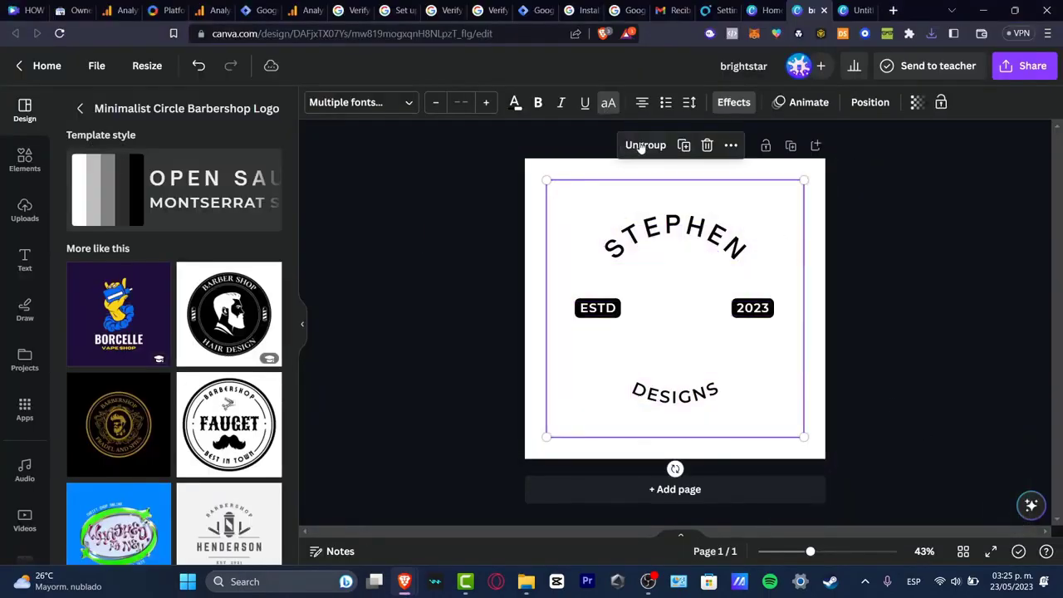
{"action": "left_click", "coordinate": [915, 102]}
{"action": "left_click_drag", "start_coordinate": [912, 164], "coordinate": [847, 175]}
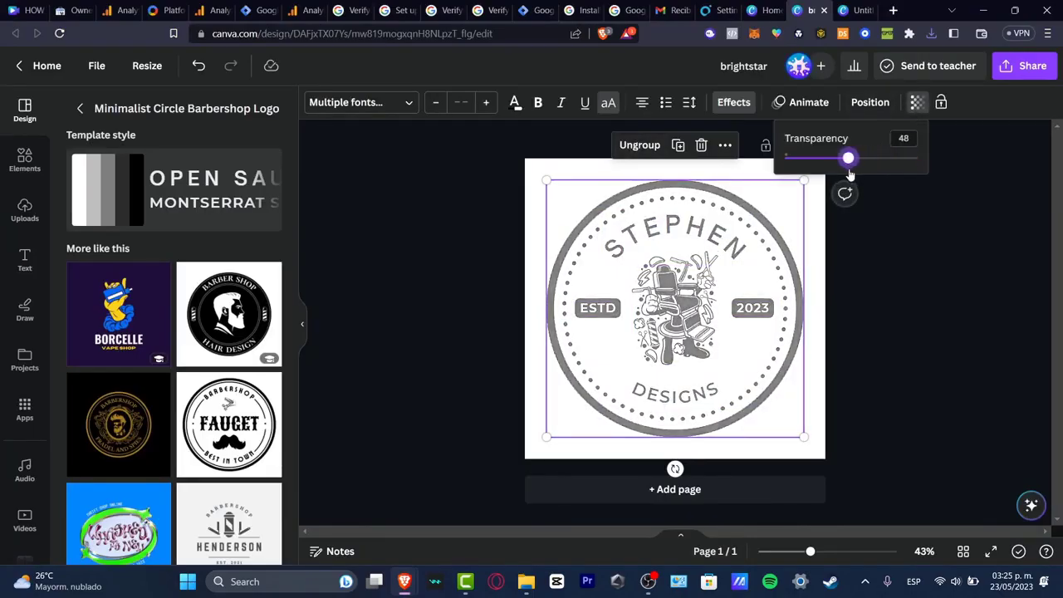
{"action": "left_click", "coordinate": [863, 209]}
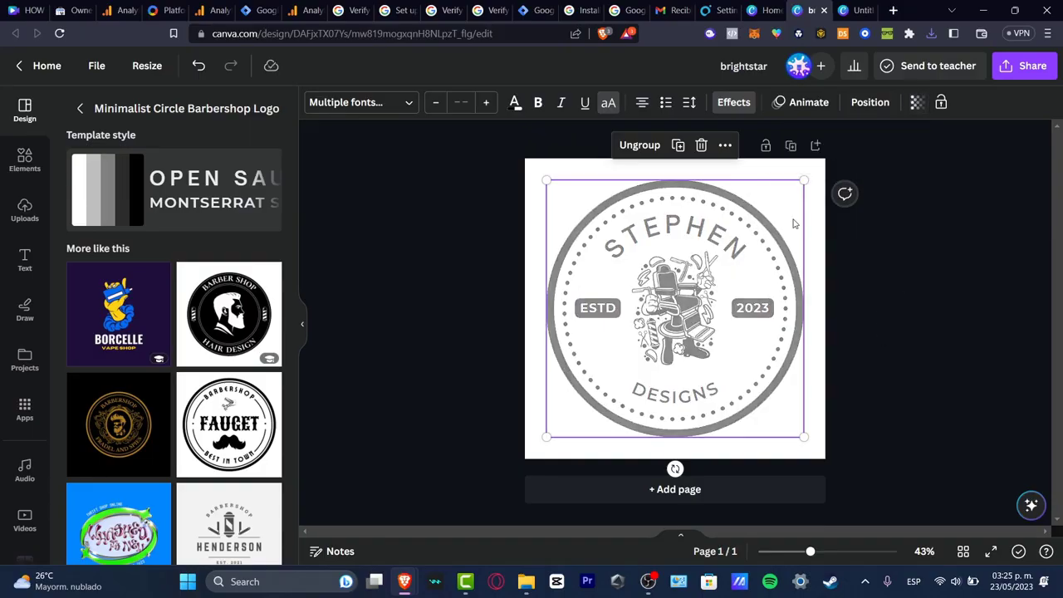
{"action": "left_click", "coordinate": [851, 300]}
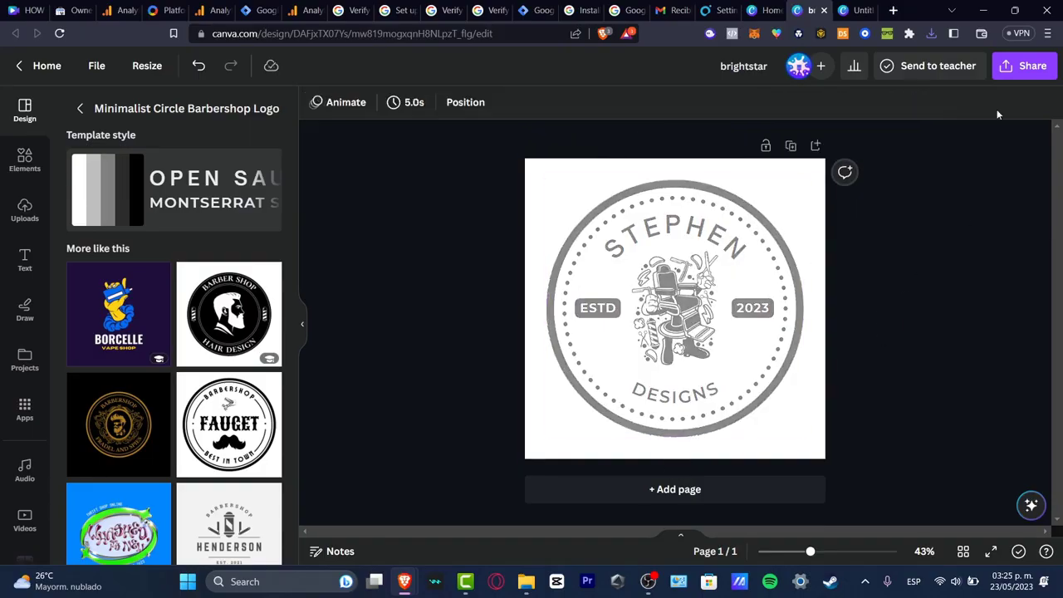
Step: Download the faded logo design as a PNG file
{"action": "left_click", "coordinate": [1023, 66]}
{"action": "left_click", "coordinate": [929, 415]}
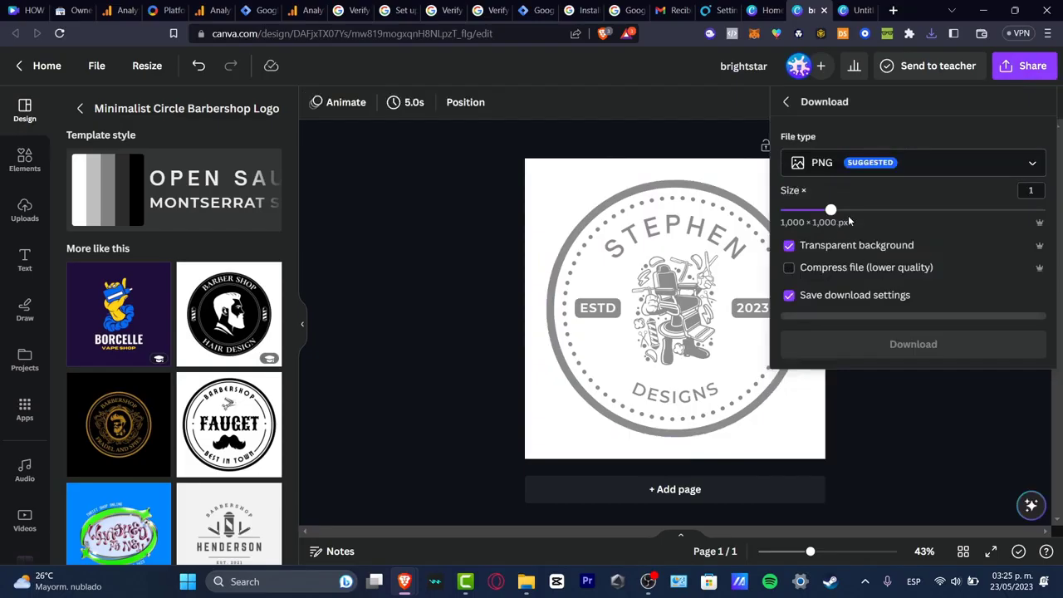
{"action": "left_click", "coordinate": [926, 340]}
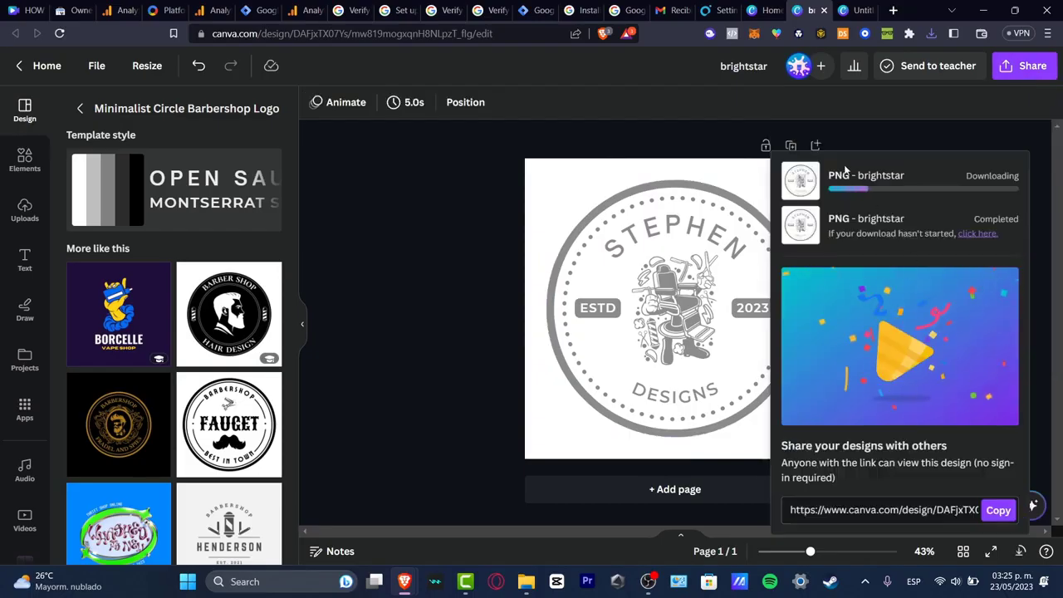
Step: Upload the faded brightstar (1) logo PNG into the mockup design
{"action": "left_click", "coordinate": [855, 10]}
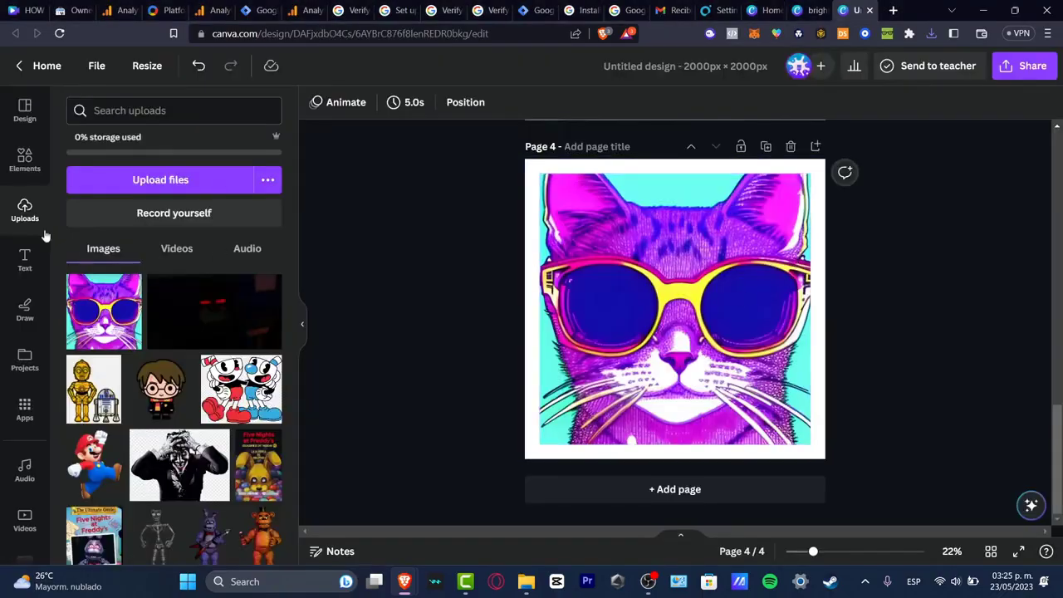
{"action": "left_click", "coordinate": [165, 179]}
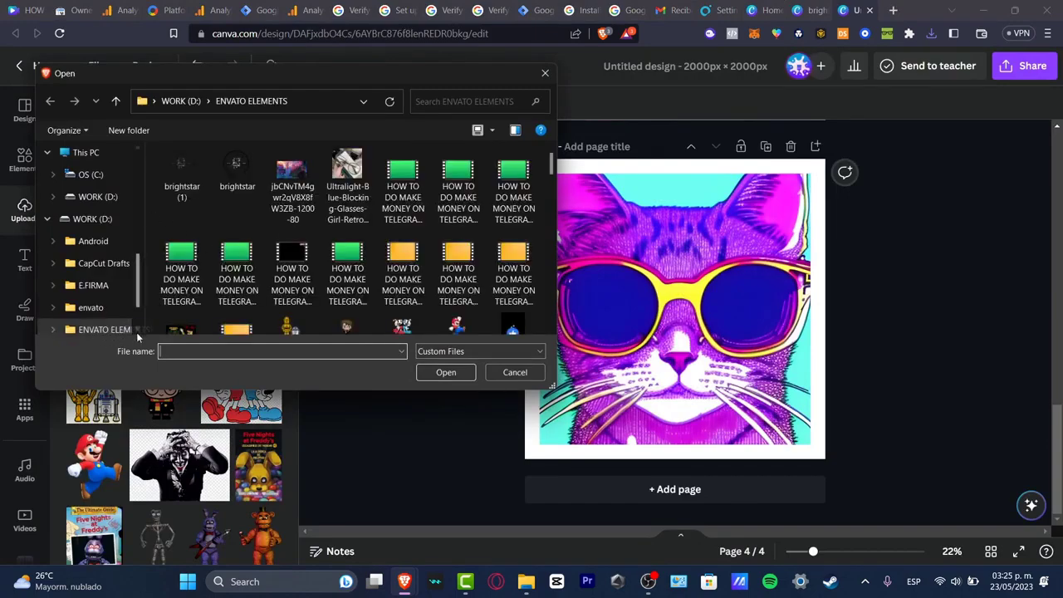
{"action": "left_click", "coordinate": [181, 176]}
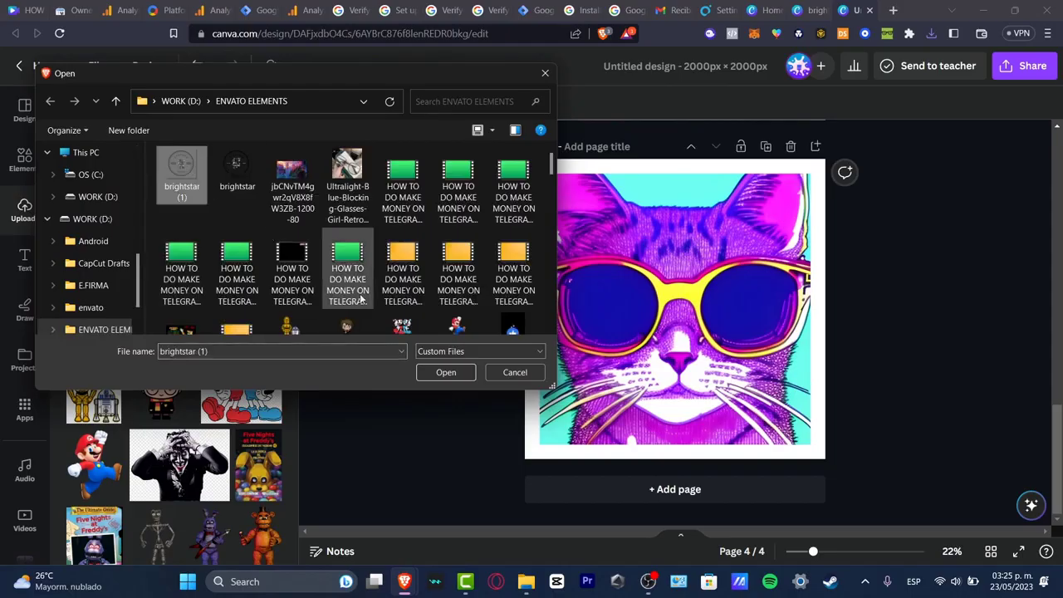
{"action": "left_click", "coordinate": [446, 372]}
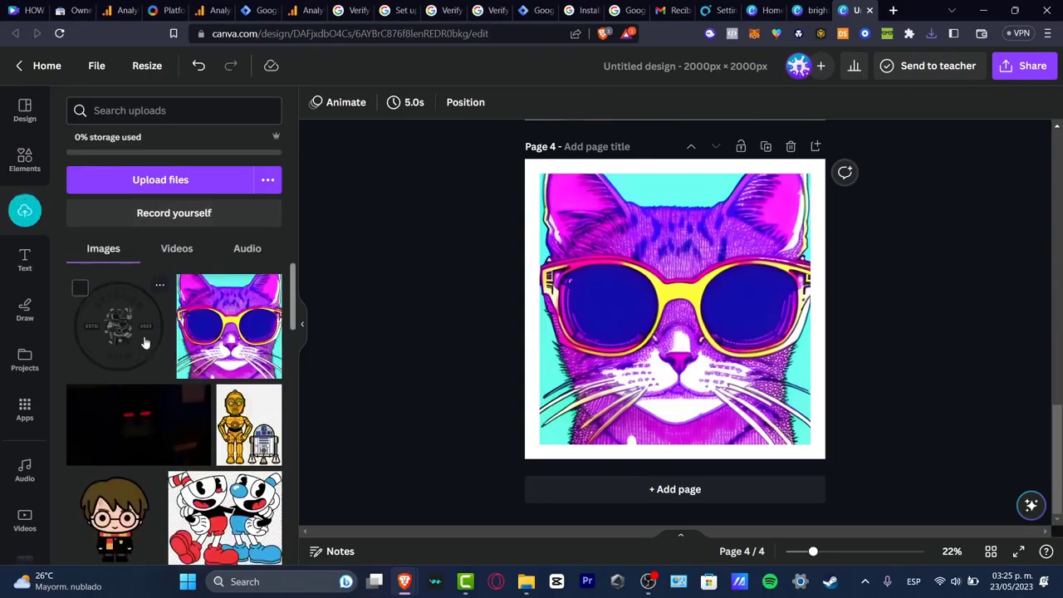
Step: Place the logo on page 4 and enlarge it to cover the whole cat artwork
{"action": "left_click", "coordinate": [133, 343]}
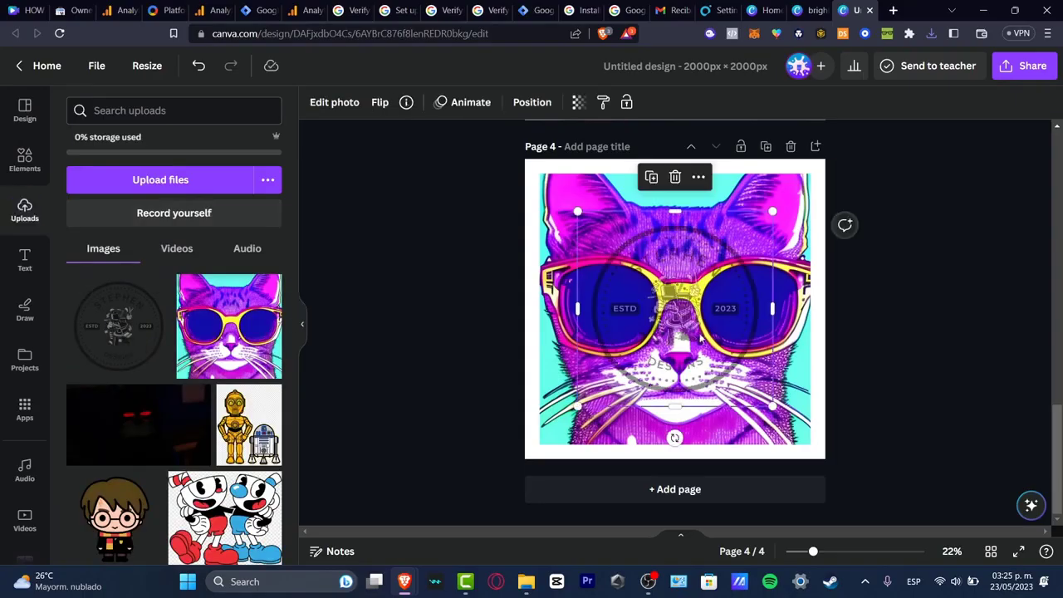
{"action": "left_click_drag", "start_coordinate": [714, 334], "coordinate": [641, 388]}
{"action": "left_click_drag", "start_coordinate": [720, 265], "coordinate": [851, 193]}
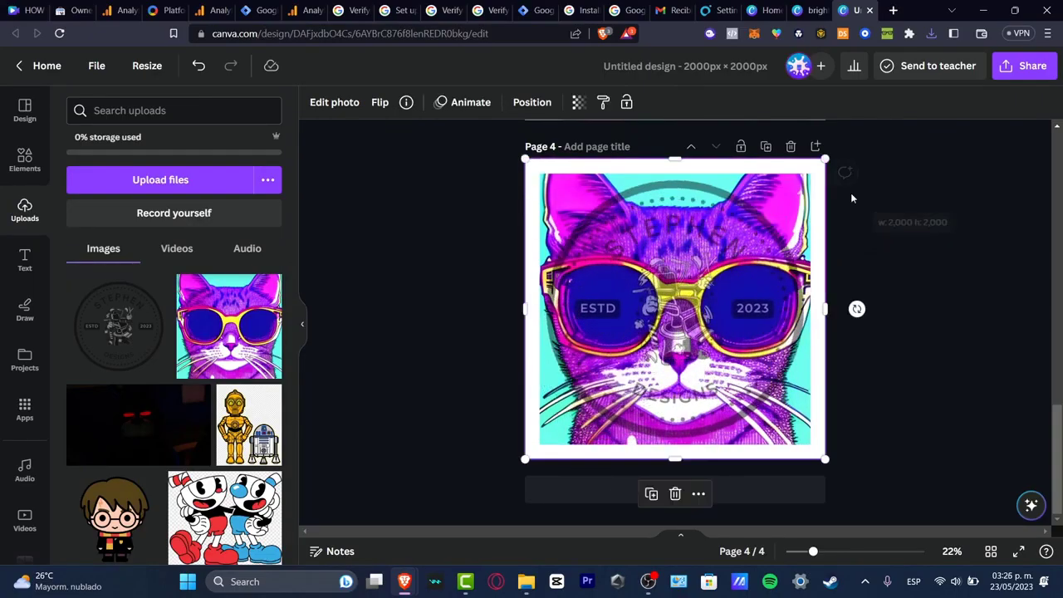
Step: Add the faded logo over the mockups on pages 3, 2 and 1
{"action": "scroll", "coordinate": [867, 230], "scroll_direction": "up", "scroll_amount": 5}
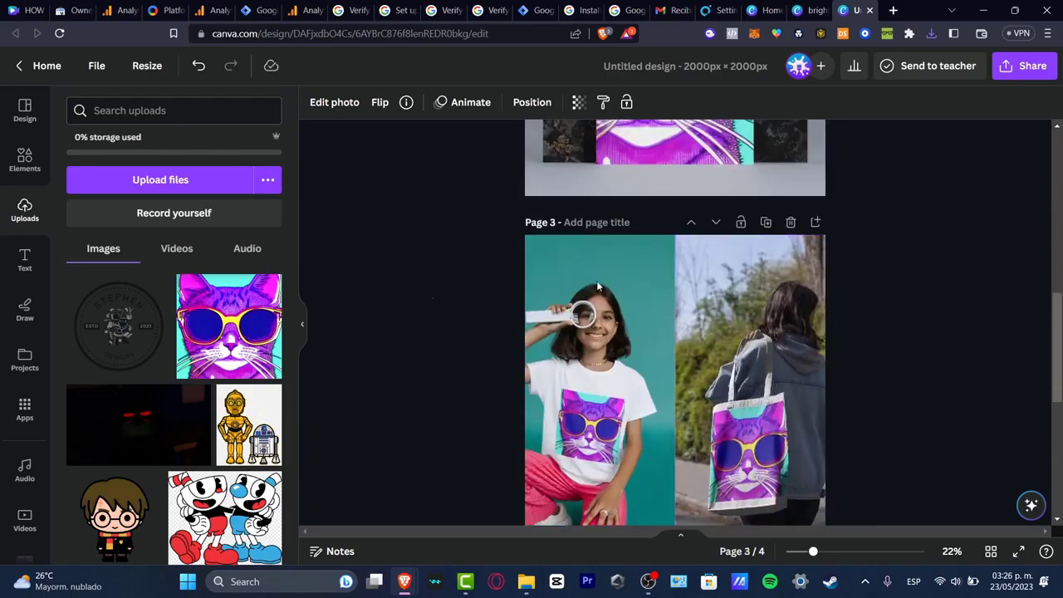
{"action": "left_click", "coordinate": [637, 251]}
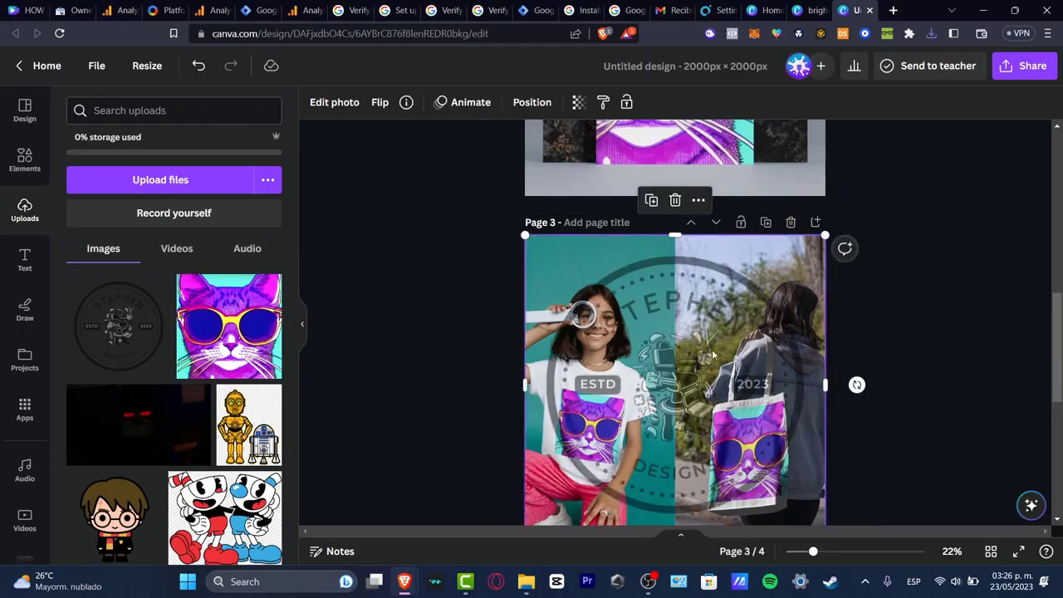
{"action": "scroll", "coordinate": [801, 345], "scroll_direction": "up", "scroll_amount": 3}
{"action": "left_click", "coordinate": [789, 236]}
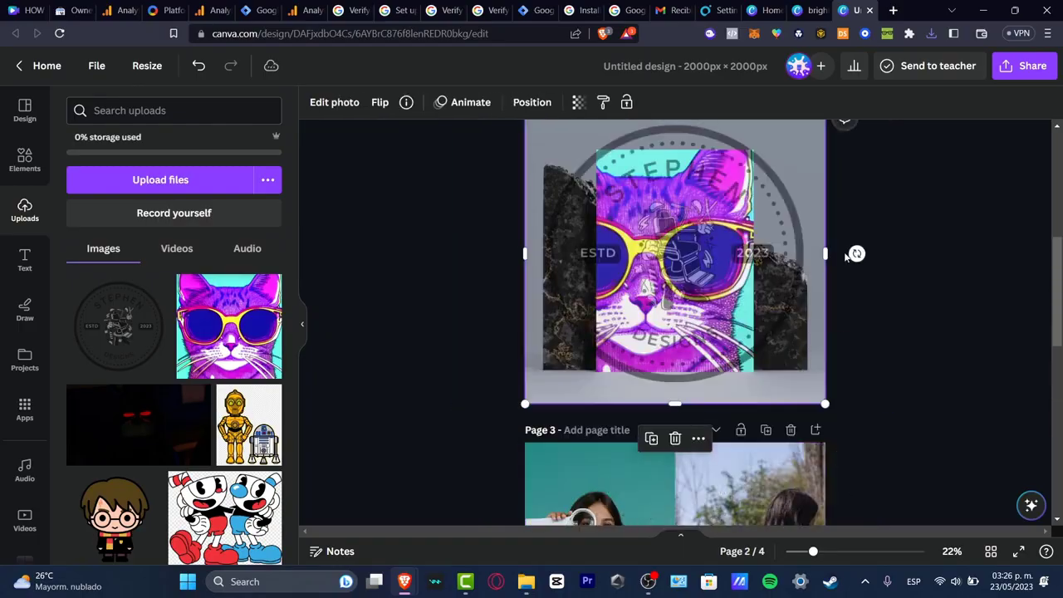
{"action": "scroll", "coordinate": [843, 257], "scroll_direction": "up", "scroll_amount": 5}
{"action": "left_click", "coordinate": [787, 256]}
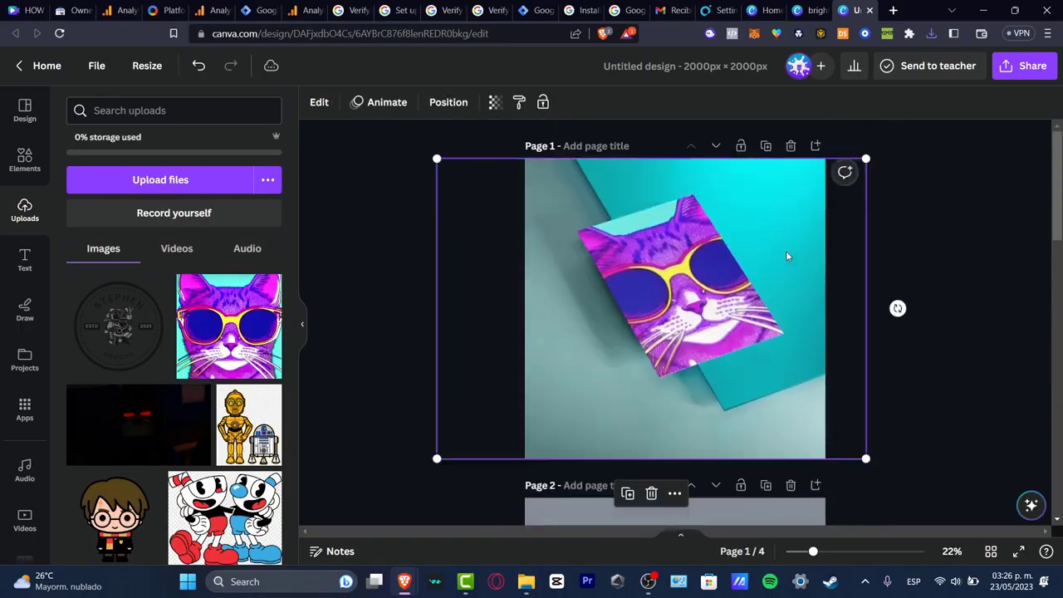
{"action": "left_click", "coordinate": [970, 263]}
Step: Download all four mockup pages as PNG files
{"action": "scroll", "coordinate": [908, 419], "scroll_direction": "down", "scroll_amount": 12}
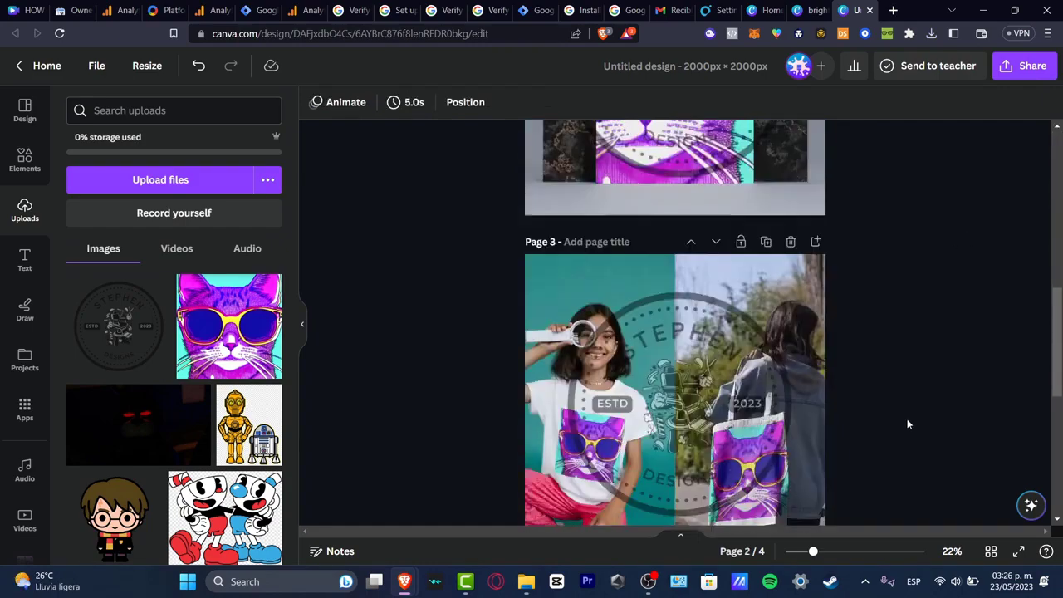
{"action": "scroll", "coordinate": [907, 420], "scroll_direction": "up", "scroll_amount": 12}
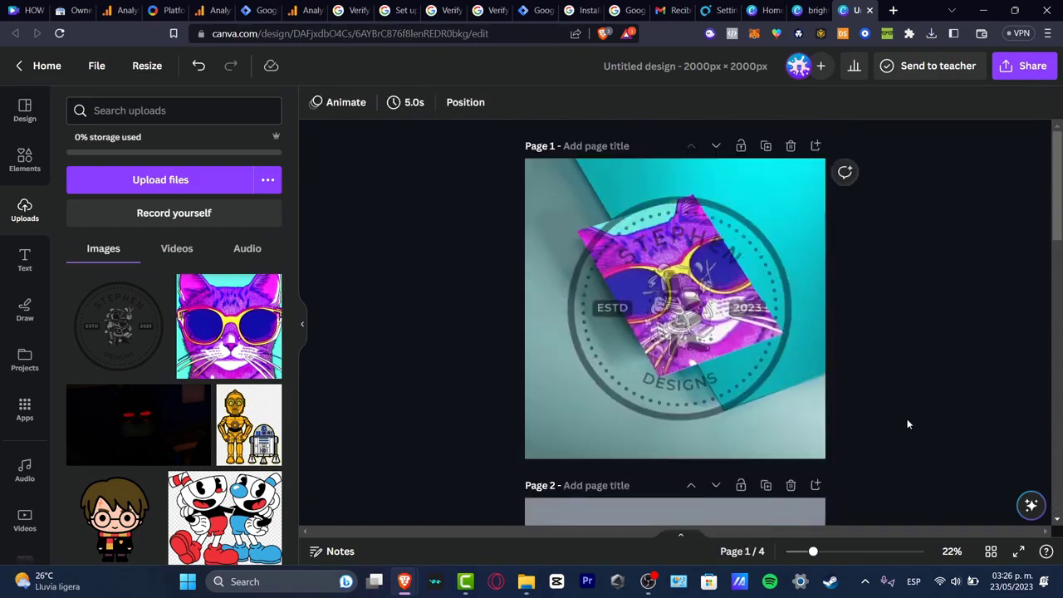
{"action": "left_click", "coordinate": [1022, 73]}
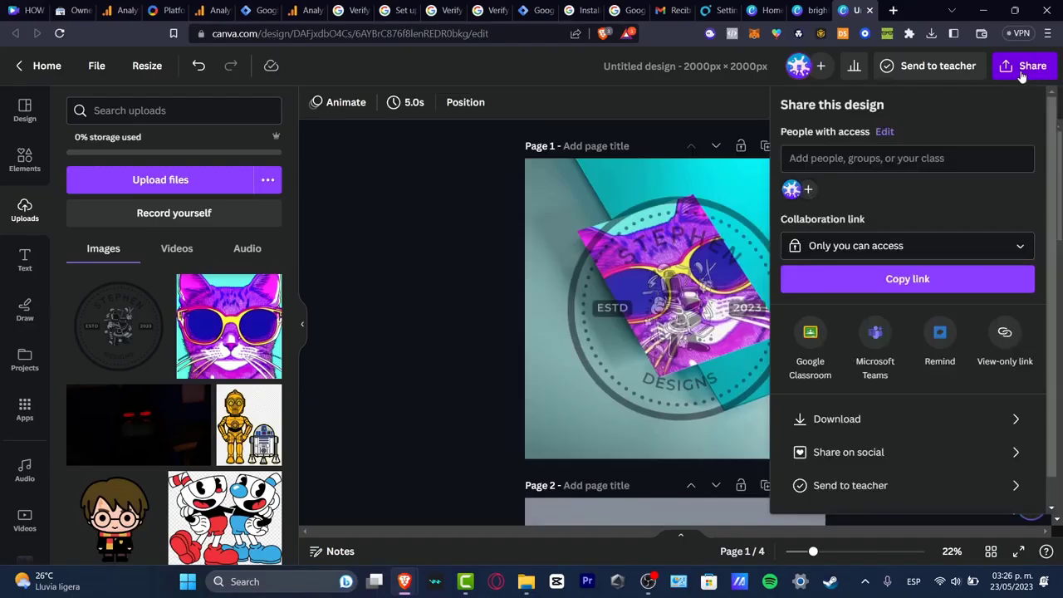
{"action": "left_click", "coordinate": [890, 411]}
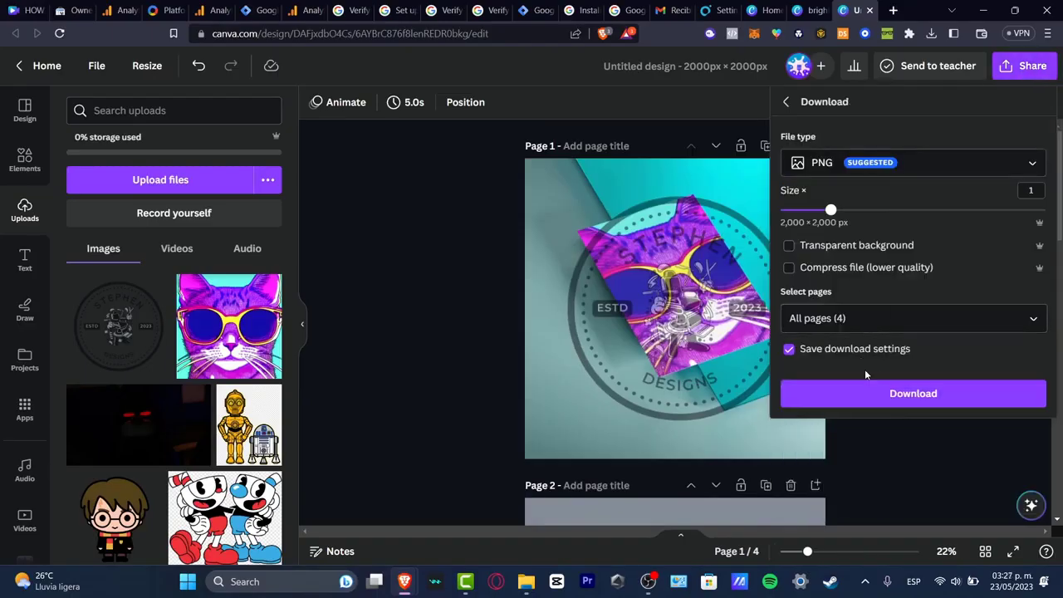
{"action": "left_click", "coordinate": [909, 387]}
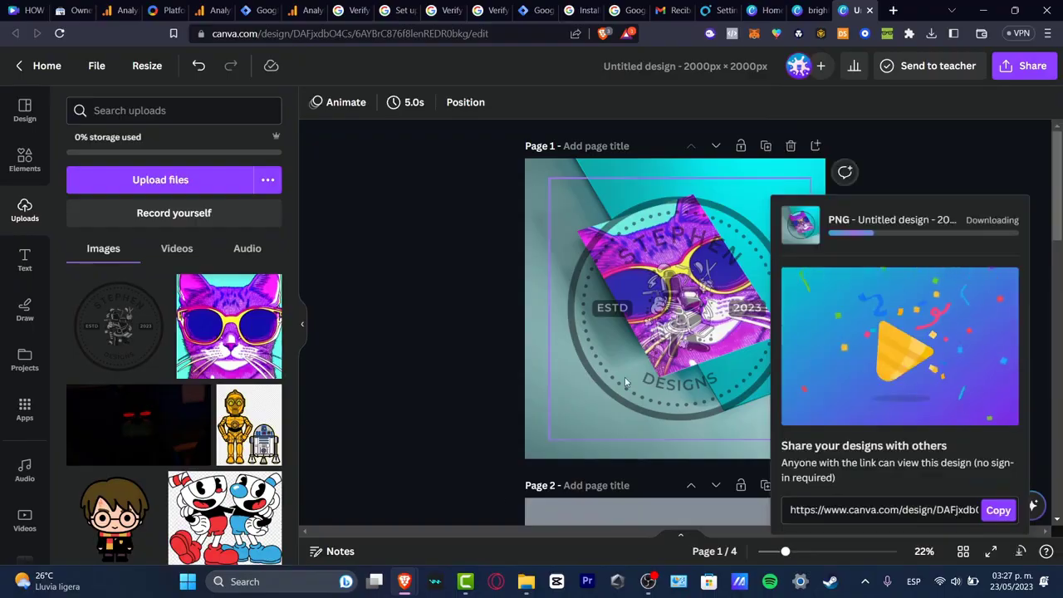
Step: Switch to the Shopify admin and start adding a new product
{"action": "mouse_move", "coordinate": [410, 581]}
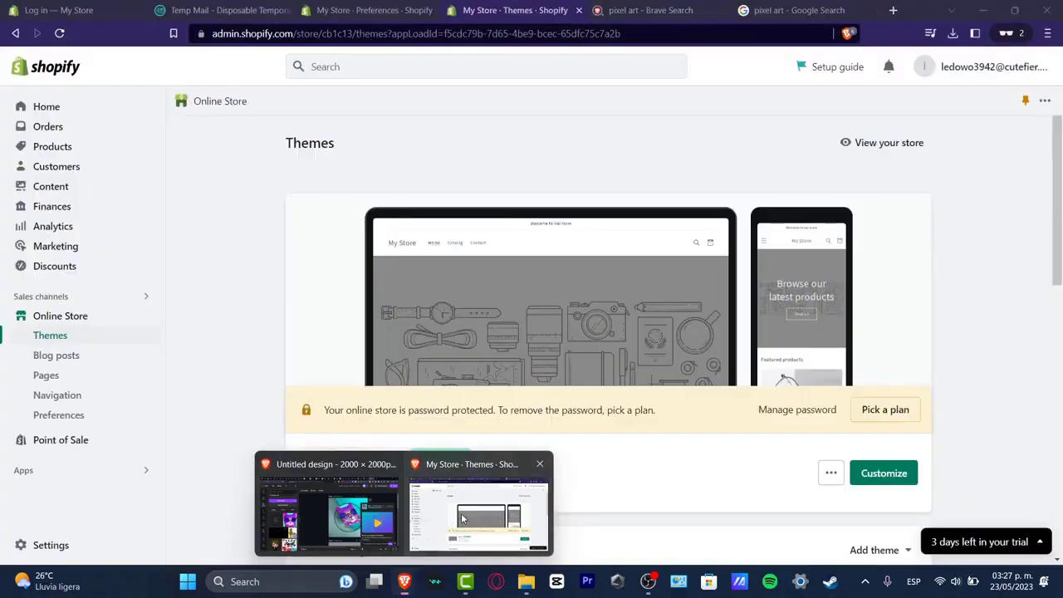
{"action": "left_click", "coordinate": [444, 521]}
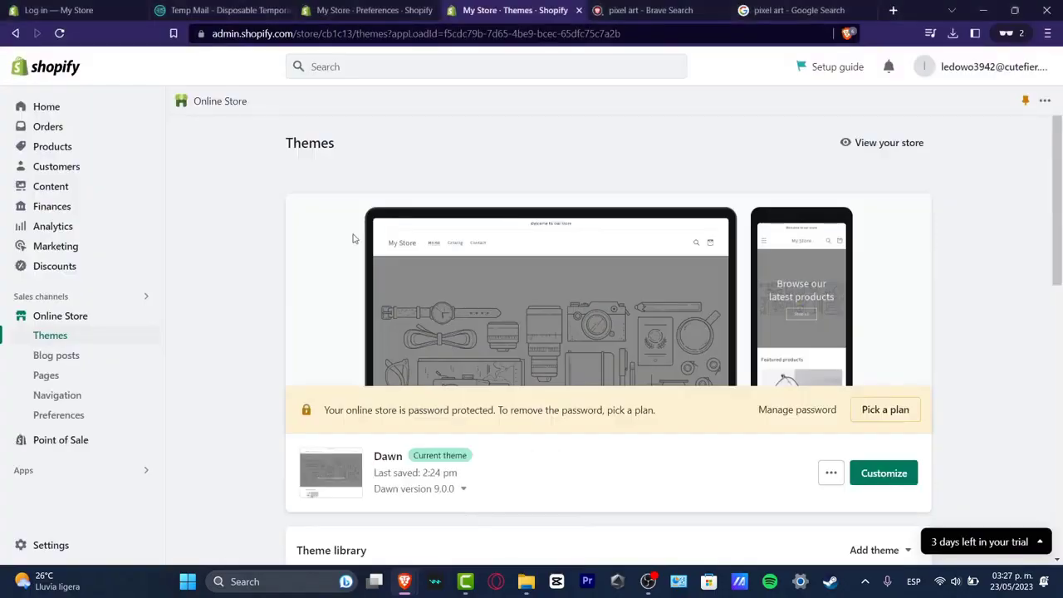
{"action": "left_click", "coordinate": [85, 150]}
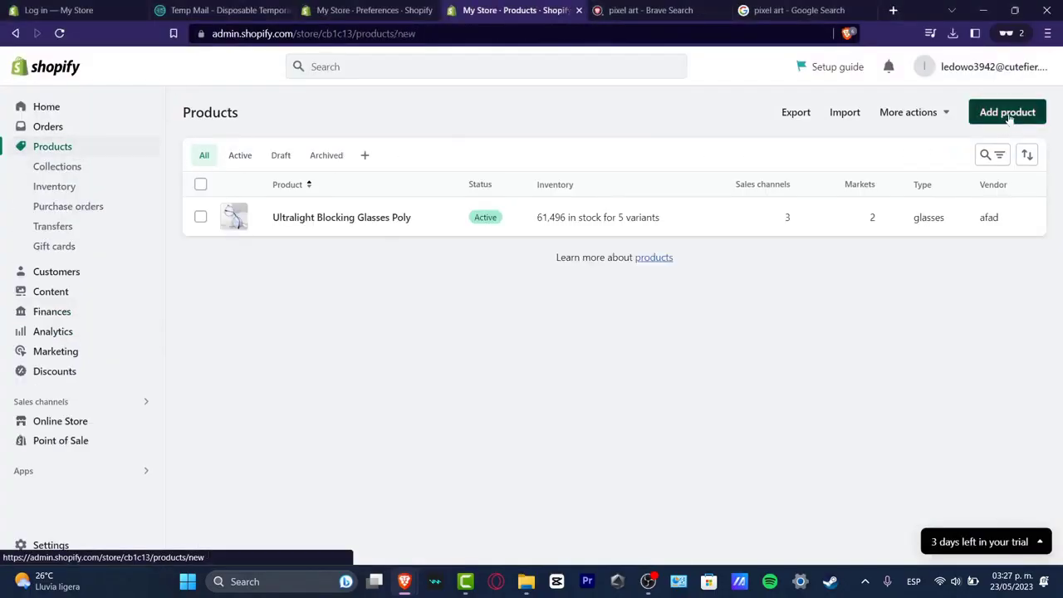
{"action": "left_click", "coordinate": [1005, 112]}
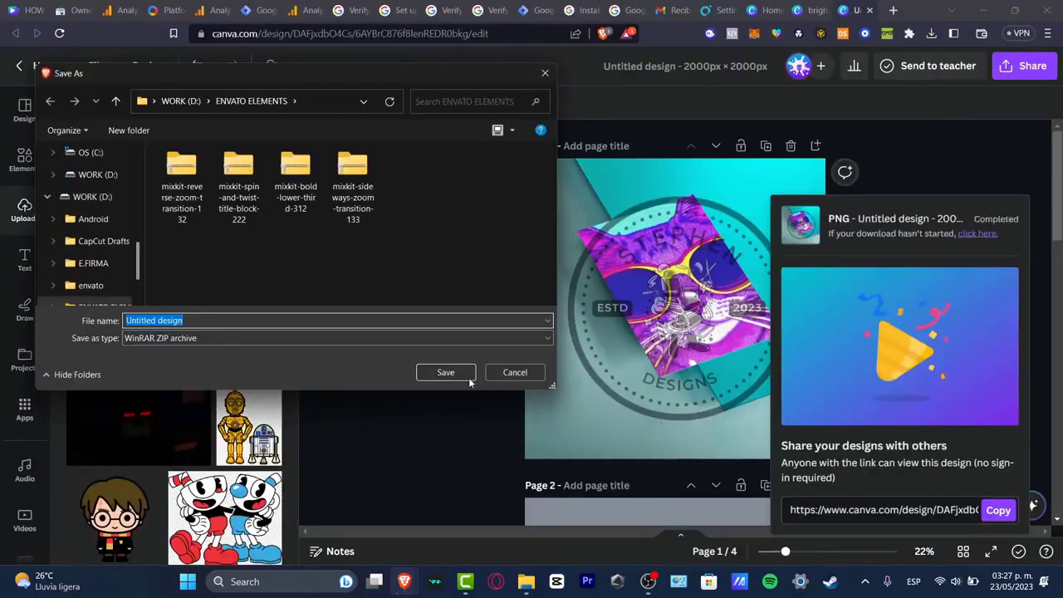
Step: Save the design download as a zip and title the product Retrowave Cat with glasses - Digital Art
{"action": "left_click", "coordinate": [468, 374]}
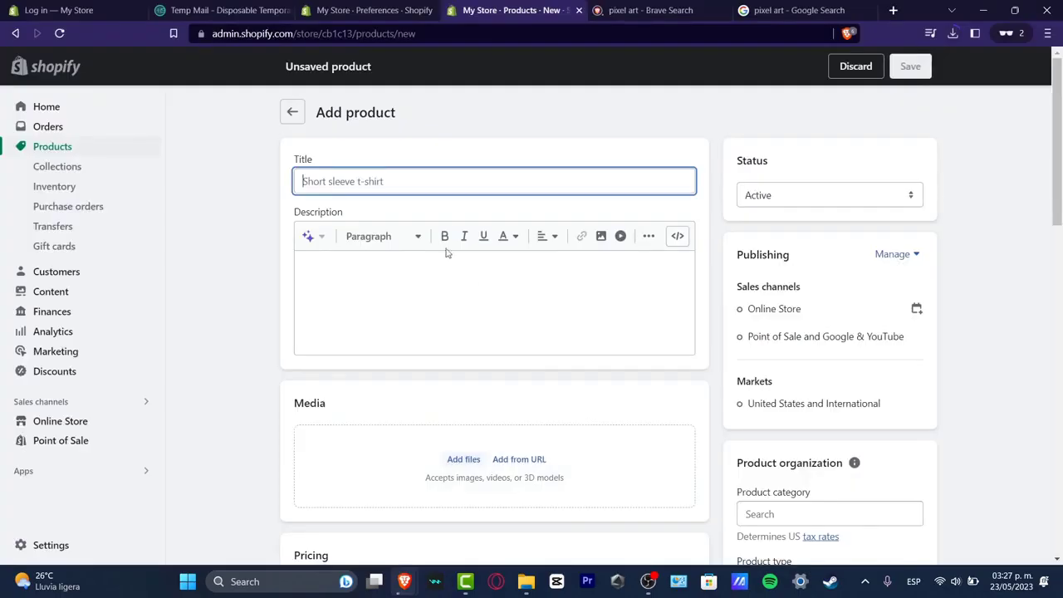
{"action": "type", "text": "Retrowave Cat with glasses"}
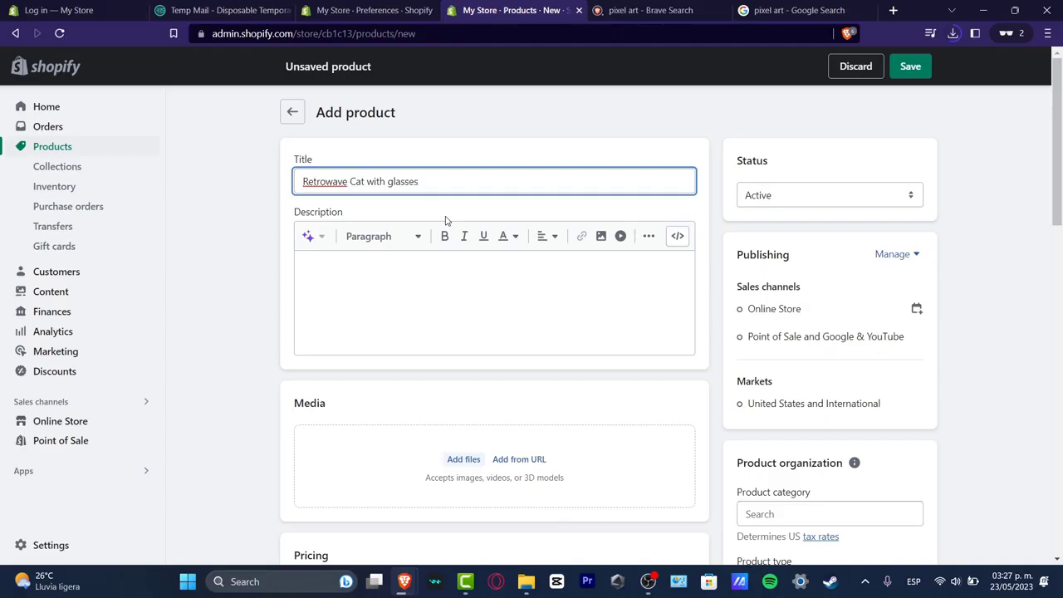
{"action": "key", "text": "Tab"}
{"action": "left_click", "coordinate": [453, 181]}
Step: Generate the product description from keywords digital art, retro cat in a Sophisticated tone and keep it
{"action": "left_click", "coordinate": [308, 235]}
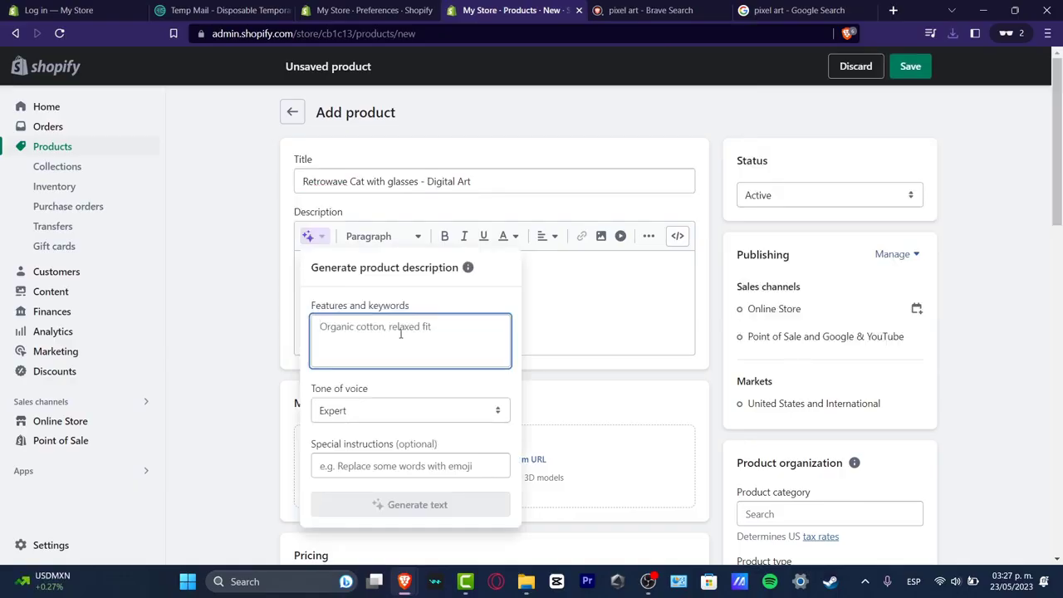
{"action": "type", "text": "digital art, retro cat"}
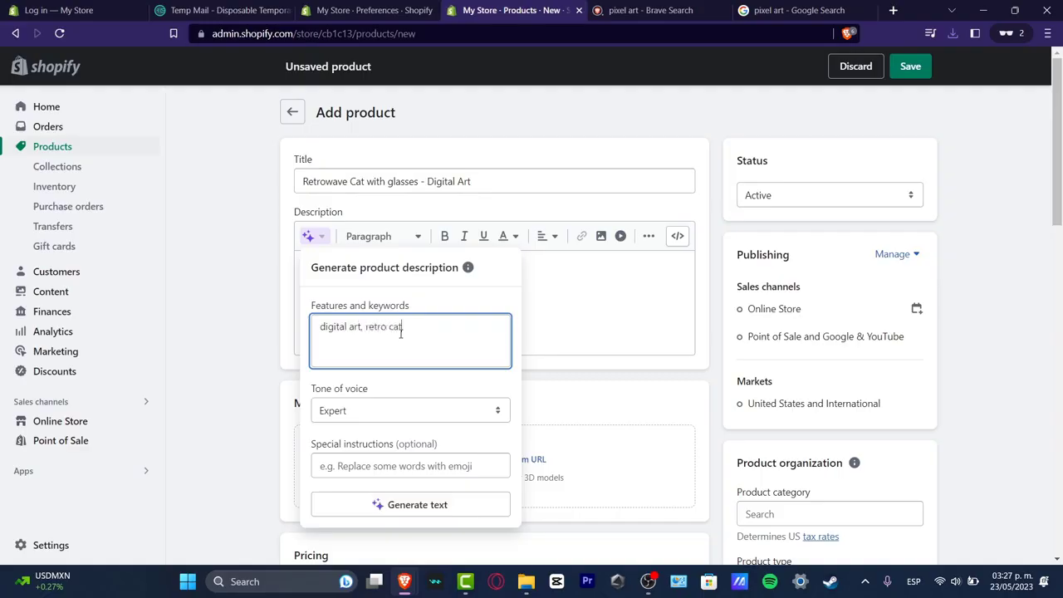
{"action": "left_click", "coordinate": [419, 410]}
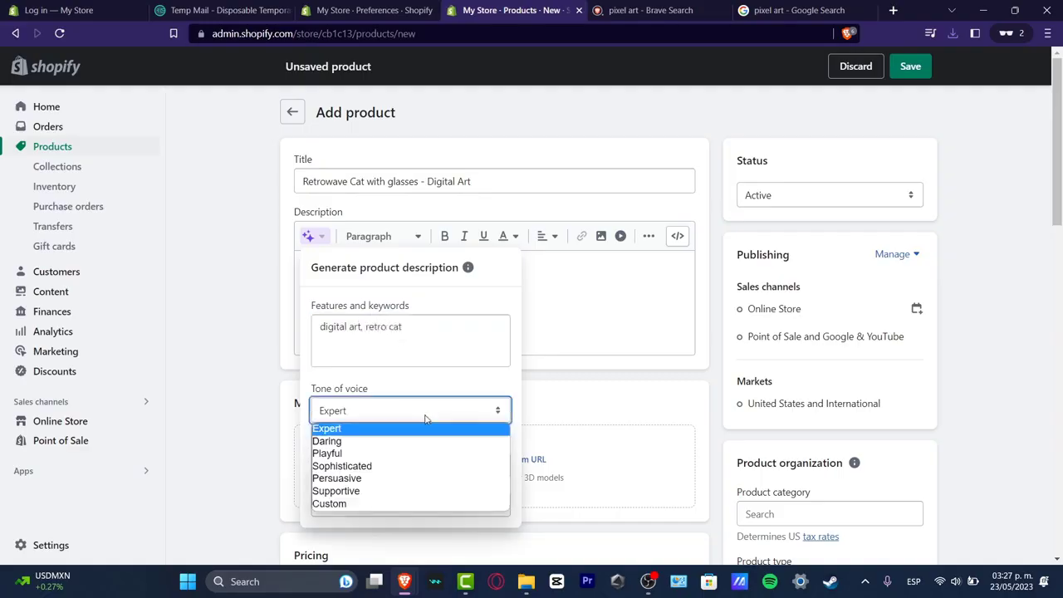
{"action": "left_click", "coordinate": [418, 468]}
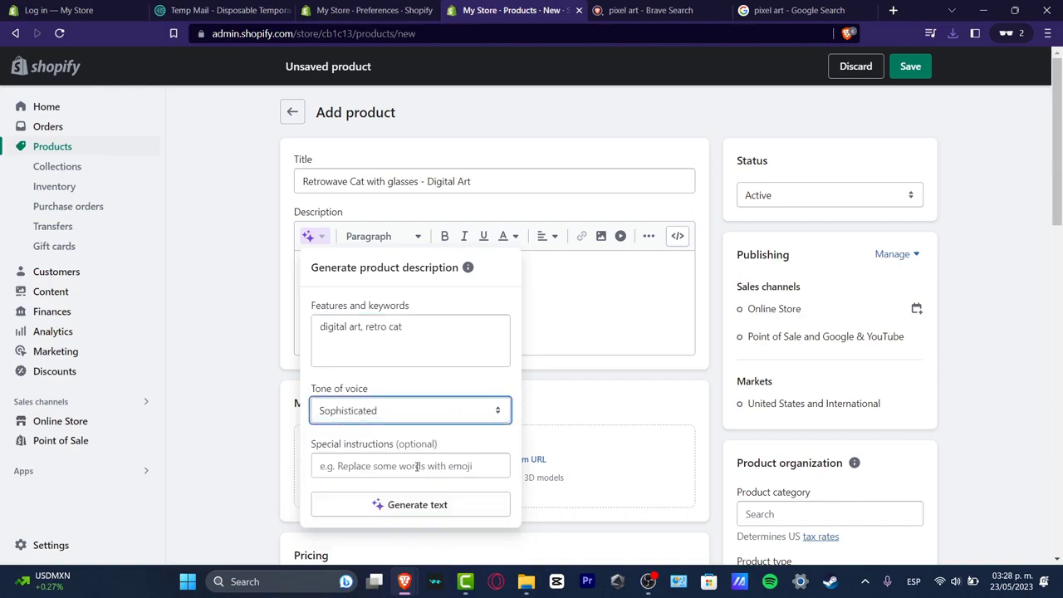
{"action": "scroll", "coordinate": [436, 450], "scroll_direction": "down", "scroll_amount": 3}
{"action": "scroll", "coordinate": [404, 302], "scroll_direction": "up", "scroll_amount": 3}
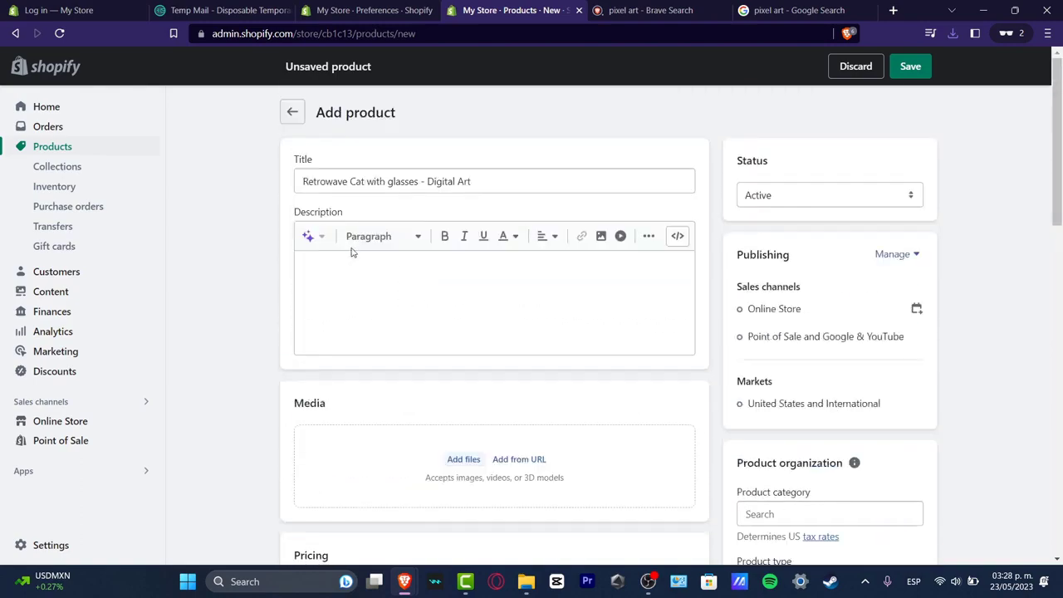
{"action": "left_click", "coordinate": [320, 238]}
{"action": "left_click", "coordinate": [429, 504]}
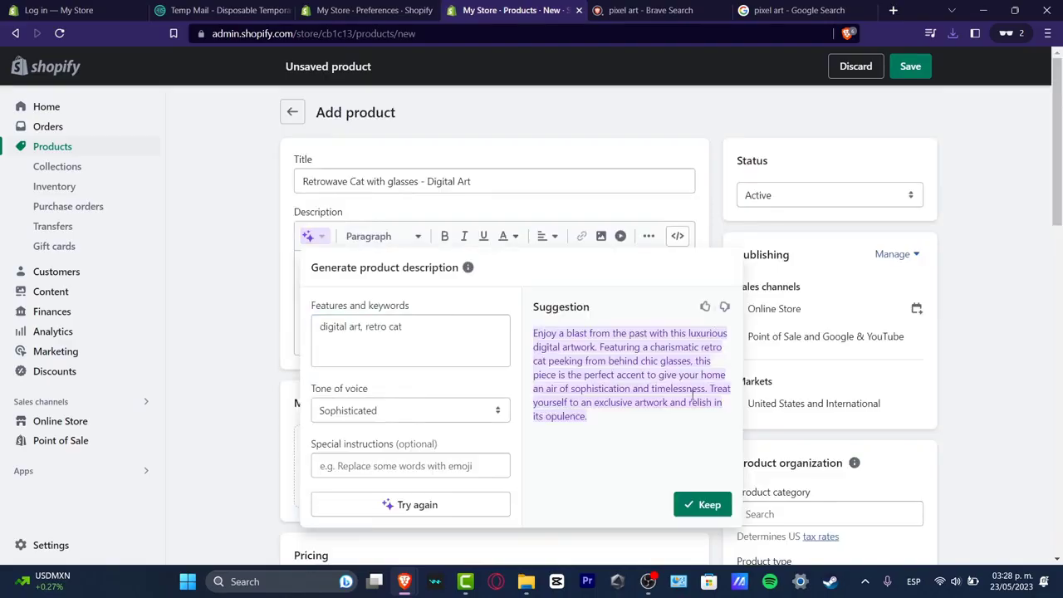
{"action": "left_click", "coordinate": [701, 503]}
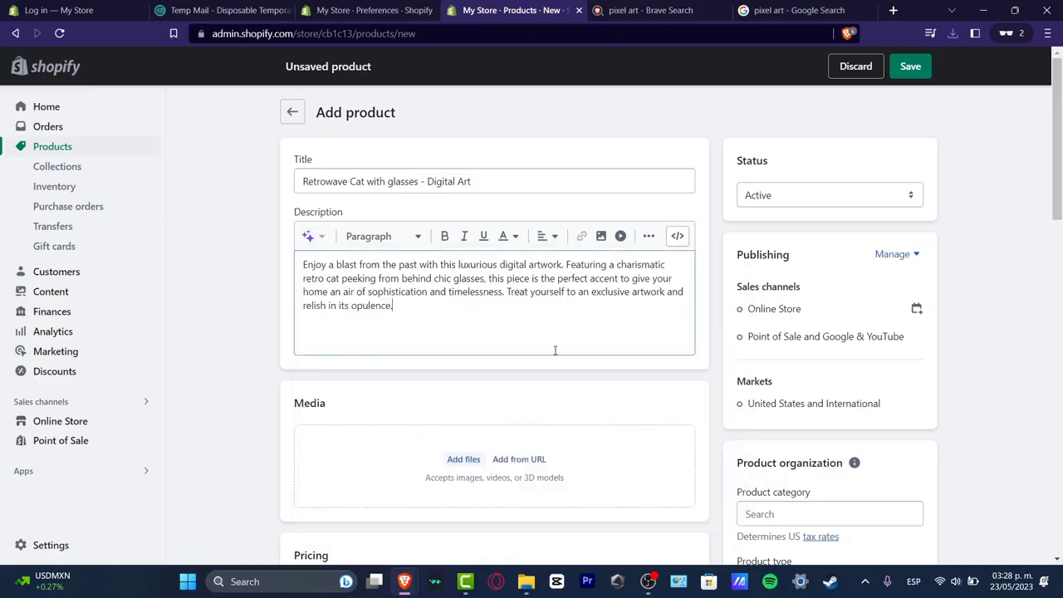
Step: Add the mockup images as product media and reorder them with the cat artwork first
{"action": "left_click", "coordinate": [463, 459]}
{"action": "scroll", "coordinate": [339, 294], "scroll_direction": "down", "scroll_amount": 1}
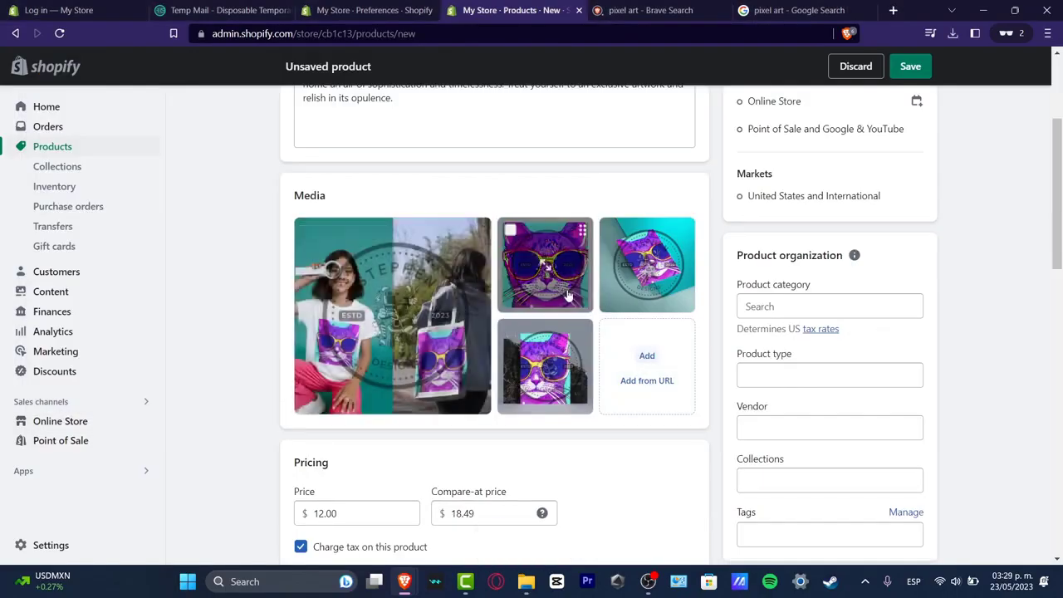
{"action": "left_click_drag", "start_coordinate": [544, 278], "coordinate": [416, 326]}
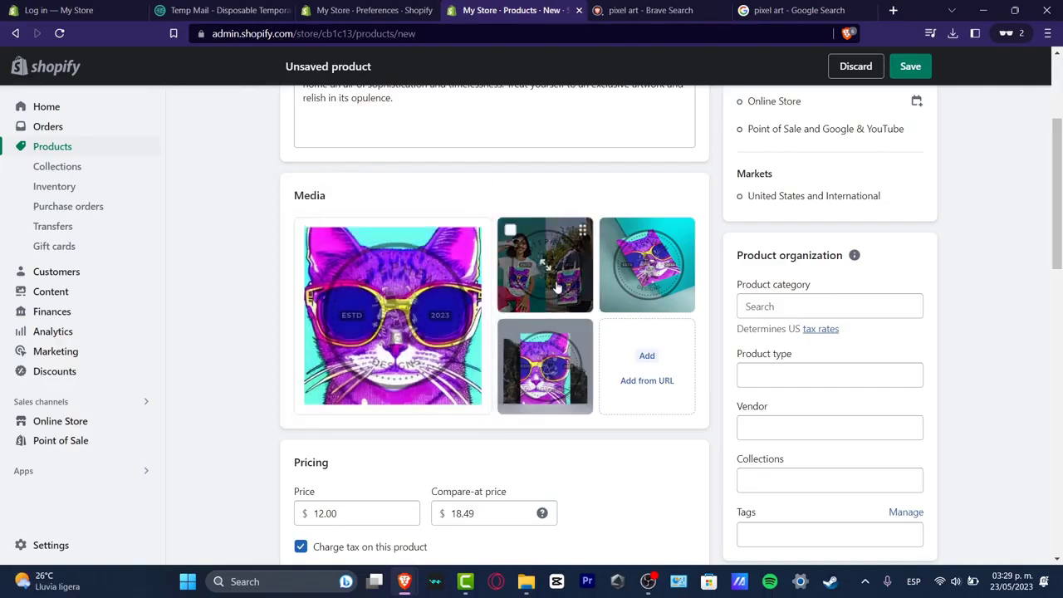
{"action": "left_click_drag", "start_coordinate": [647, 265], "coordinate": [545, 270]}
{"action": "scroll", "coordinate": [617, 378], "scroll_direction": "down", "scroll_amount": 3}
{"action": "scroll", "coordinate": [617, 375], "scroll_direction": "up", "scroll_amount": 3}
Step: Set the product category to Digital Artwork, type glasses, vendor afad, and the Home page collection
{"action": "left_click", "coordinate": [822, 307]}
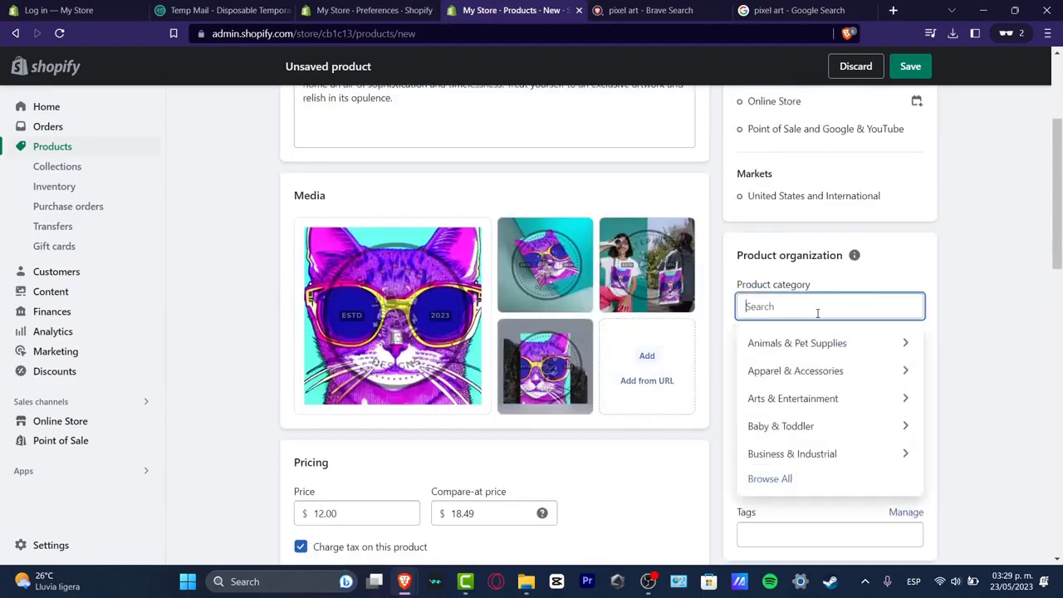
{"action": "type", "text": "digital"}
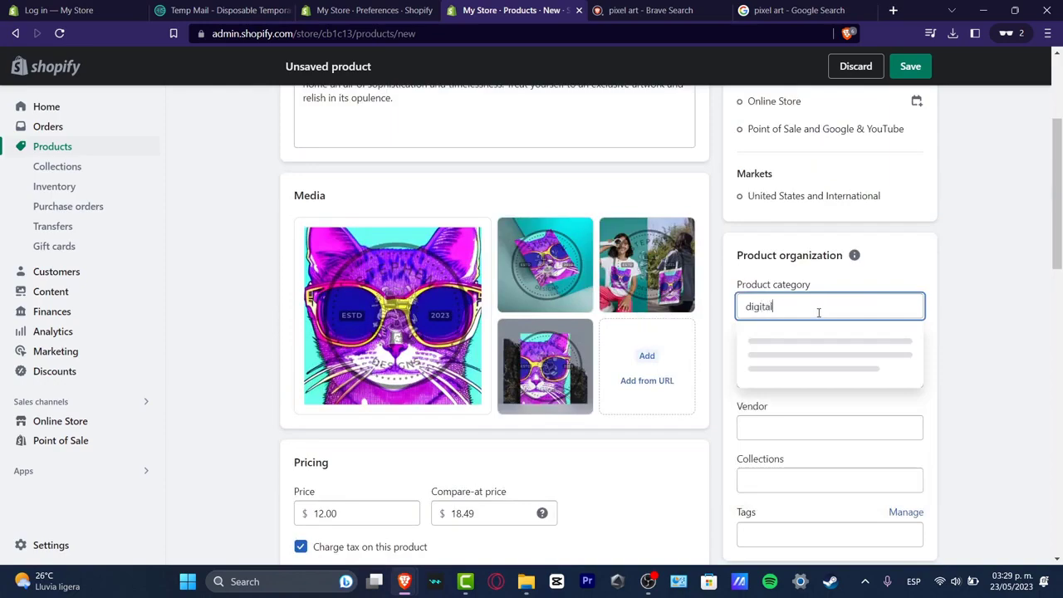
{"action": "left_click", "coordinate": [850, 365]}
{"action": "left_click", "coordinate": [831, 370]}
{"action": "left_click", "coordinate": [811, 404]}
{"action": "left_click", "coordinate": [816, 423]}
{"action": "left_click", "coordinate": [820, 462]}
{"action": "left_click", "coordinate": [813, 480]}
{"action": "left_click", "coordinate": [812, 505]}
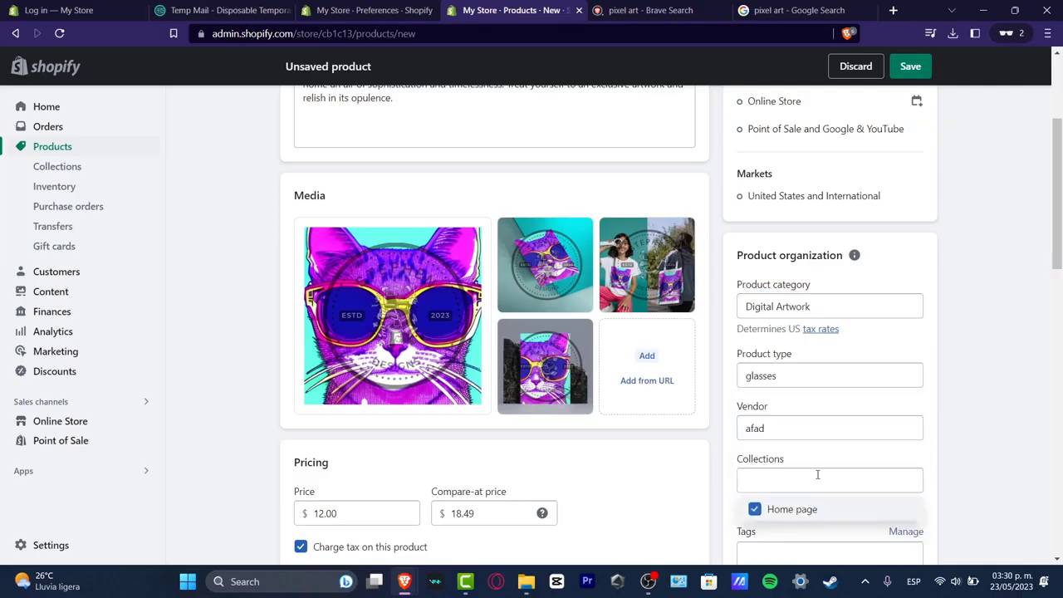
{"action": "scroll", "coordinate": [664, 453], "scroll_direction": "down", "scroll_amount": 5}
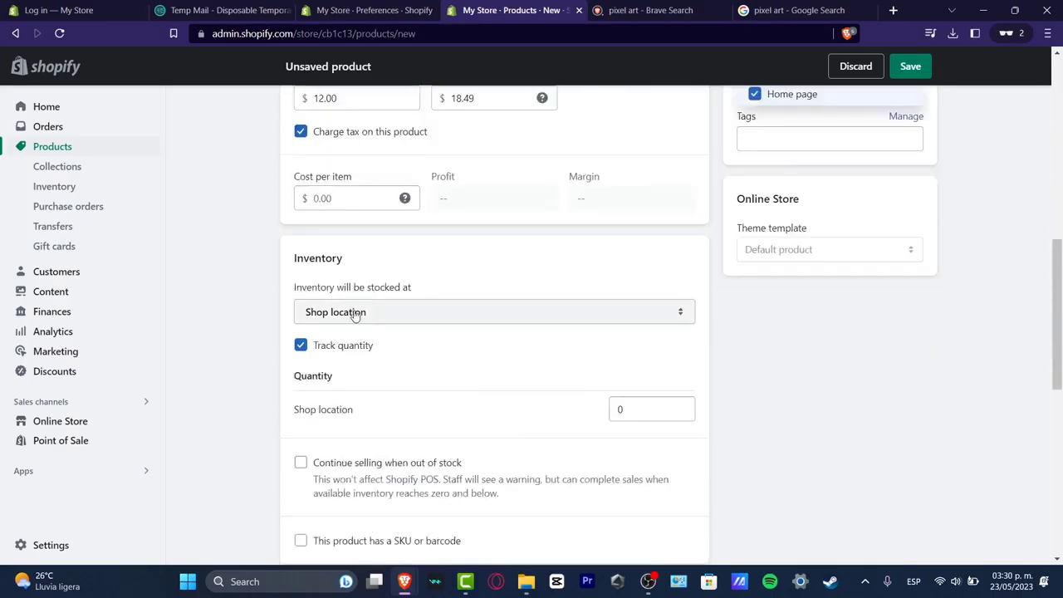
Step: Keep the inventory at Shop location and set the shipping type to Digital product or service
{"action": "left_click", "coordinate": [357, 319]}
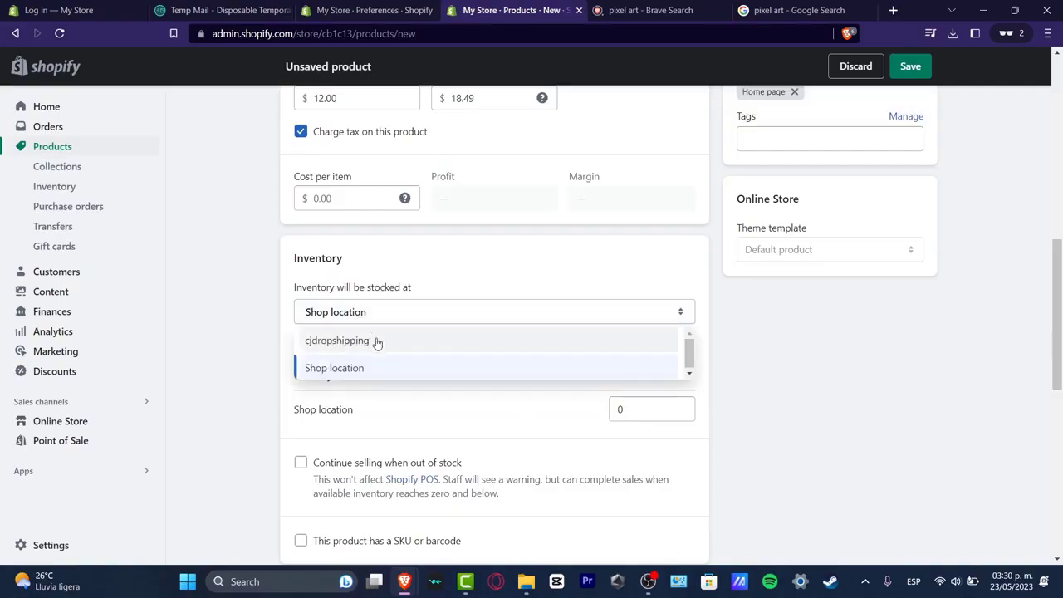
{"action": "left_click", "coordinate": [366, 368]}
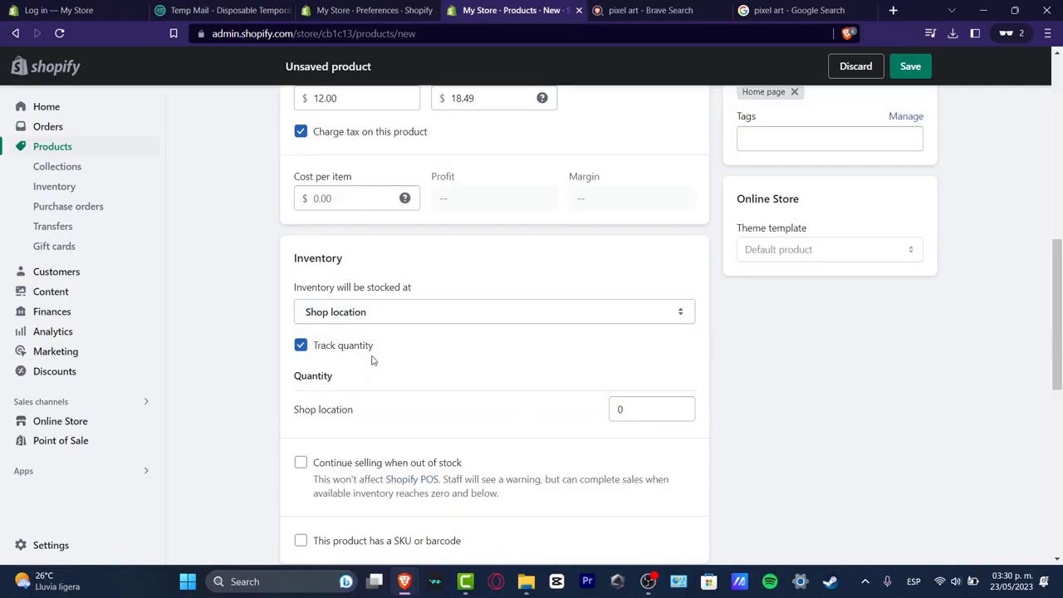
{"action": "double_click", "coordinate": [619, 409]}
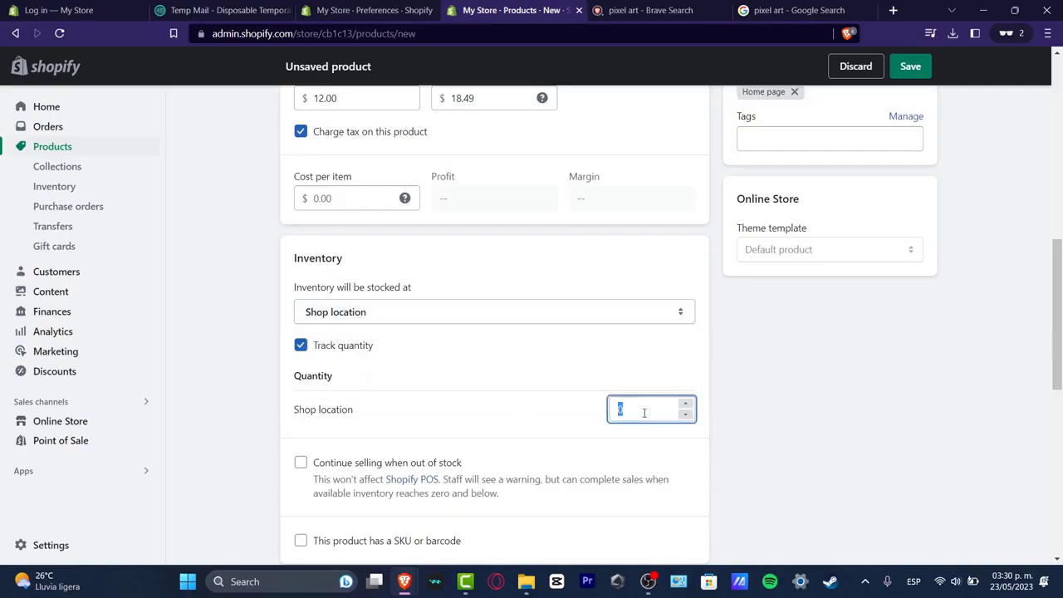
{"action": "scroll", "coordinate": [722, 403], "scroll_direction": "down", "scroll_amount": 5}
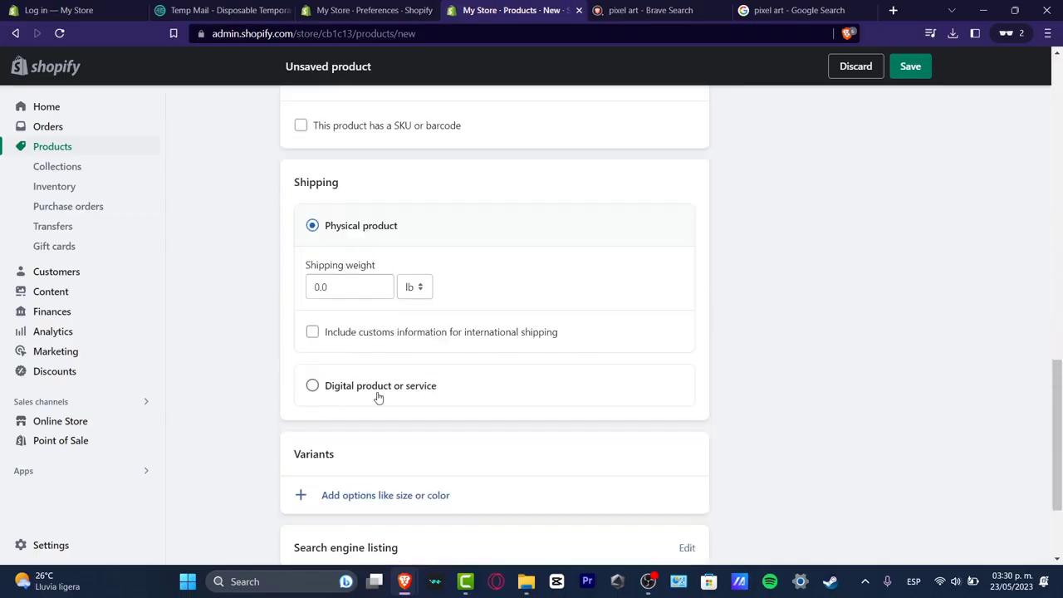
{"action": "left_click", "coordinate": [314, 390]}
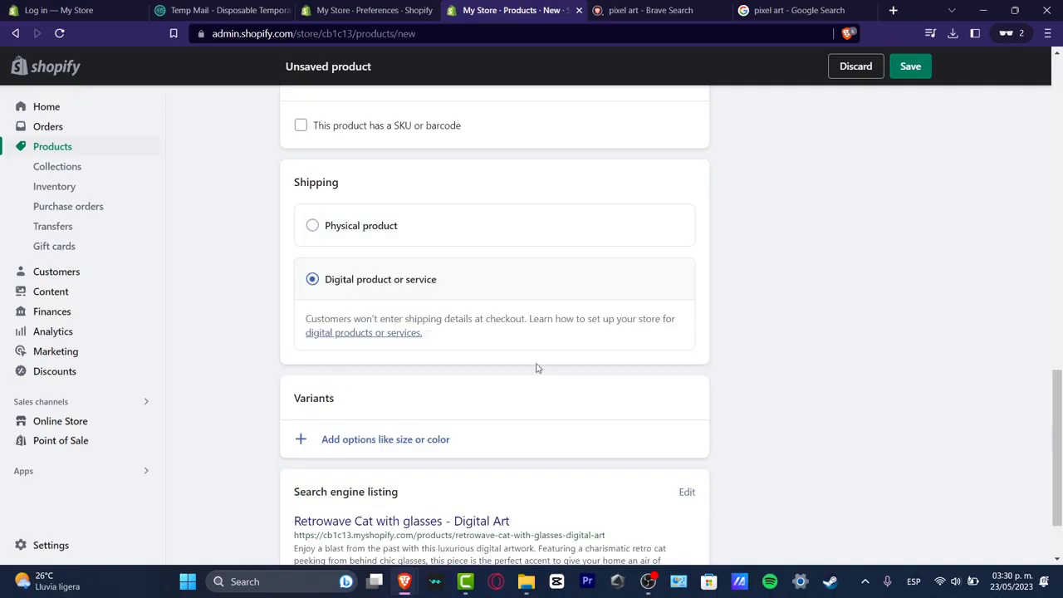
{"action": "scroll", "coordinate": [498, 357], "scroll_direction": "down", "scroll_amount": 1}
{"action": "left_click", "coordinate": [434, 349]}
{"action": "left_click", "coordinate": [478, 331]}
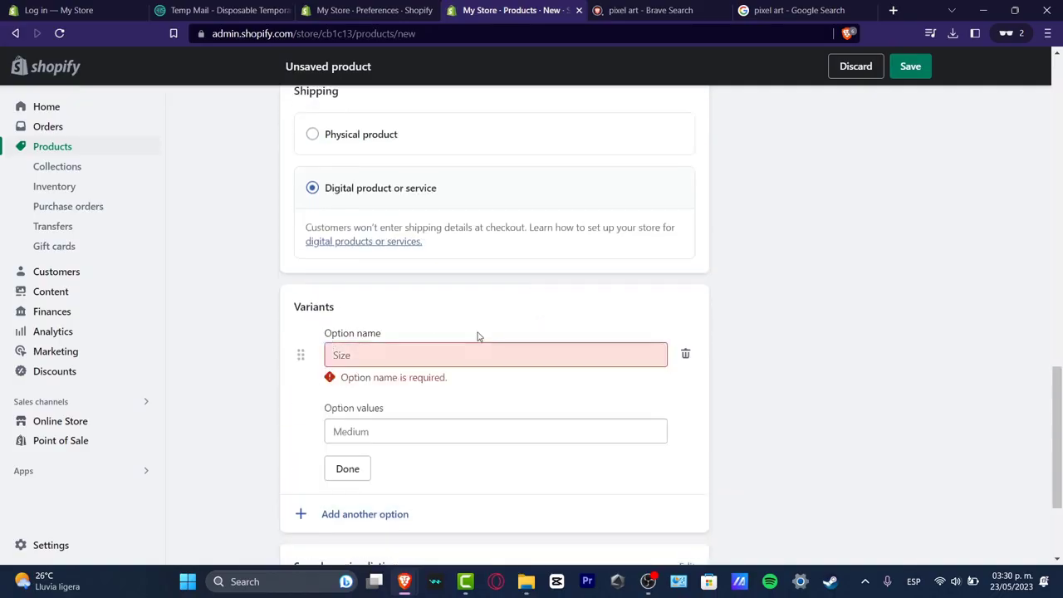
{"action": "left_click", "coordinate": [350, 471]}
{"action": "left_click", "coordinate": [686, 356]}
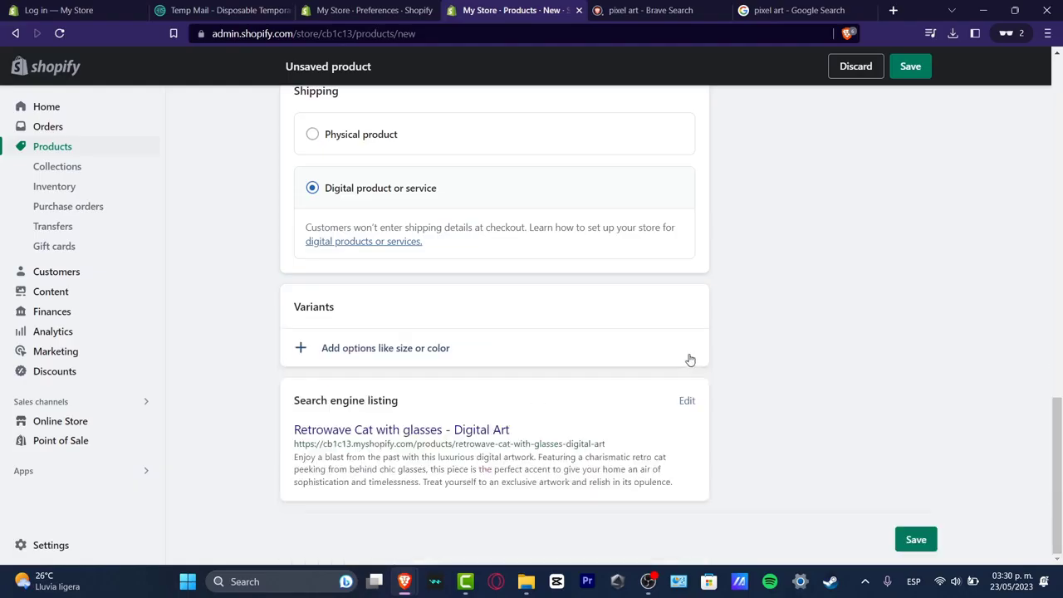
Step: Save the new product and open its storefront preview
{"action": "left_click", "coordinate": [905, 67]}
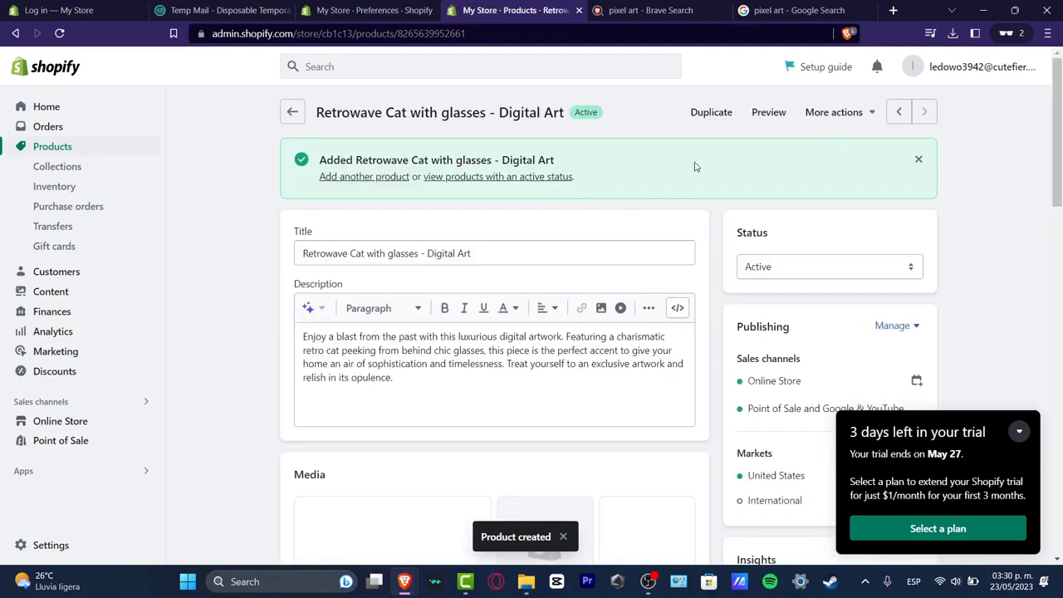
{"action": "left_click", "coordinate": [769, 112]}
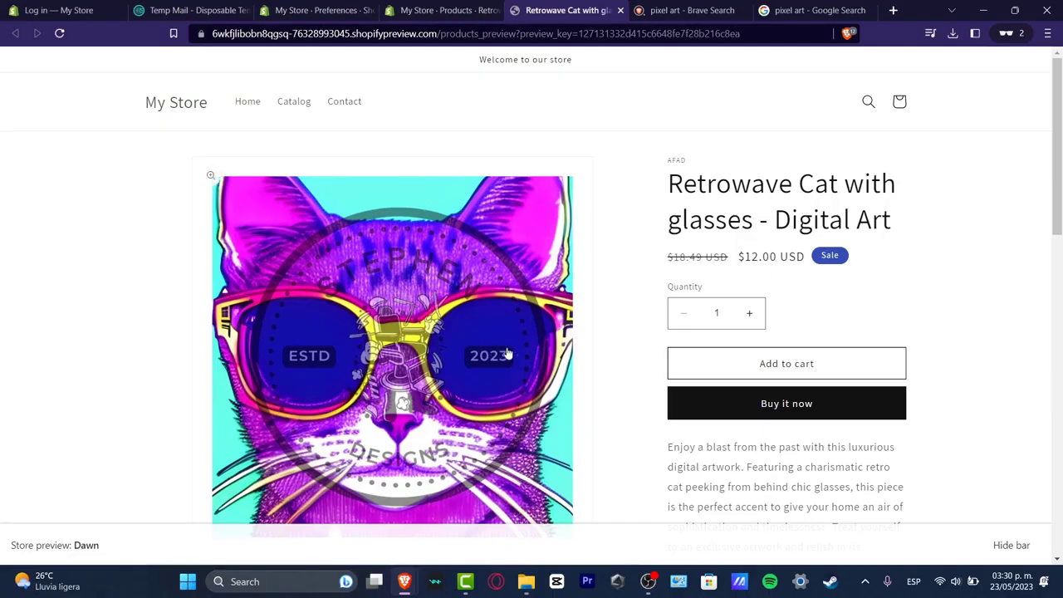
Step: Scroll through the product preview page to review the mockup images, price and description
{"action": "scroll", "coordinate": [607, 352], "scroll_direction": "down", "scroll_amount": 1}
{"action": "scroll", "coordinate": [608, 352], "scroll_direction": "down", "scroll_amount": 2}
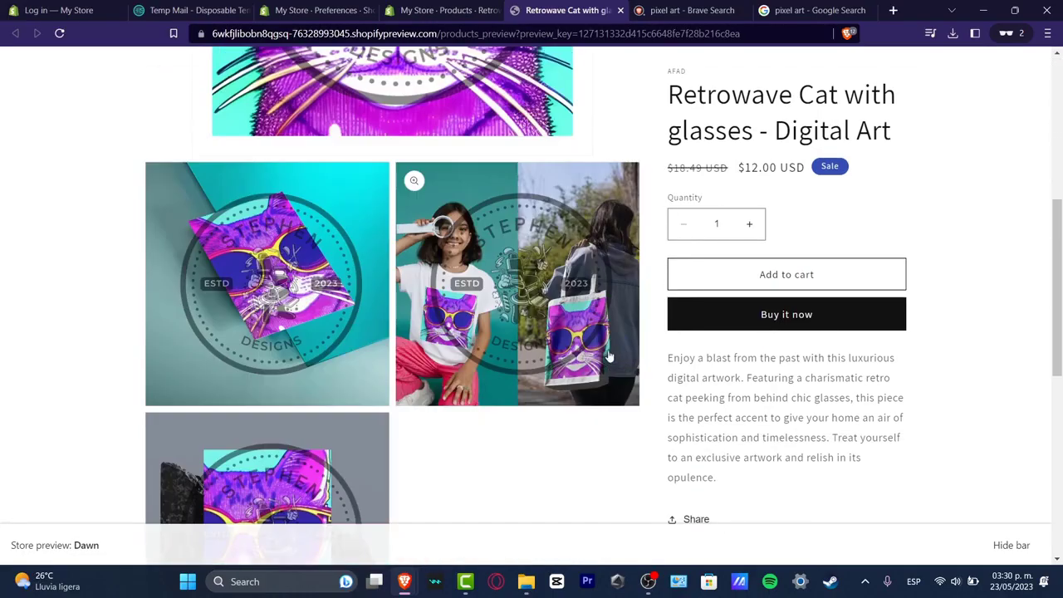
{"action": "scroll", "coordinate": [554, 343], "scroll_direction": "down", "scroll_amount": 2}
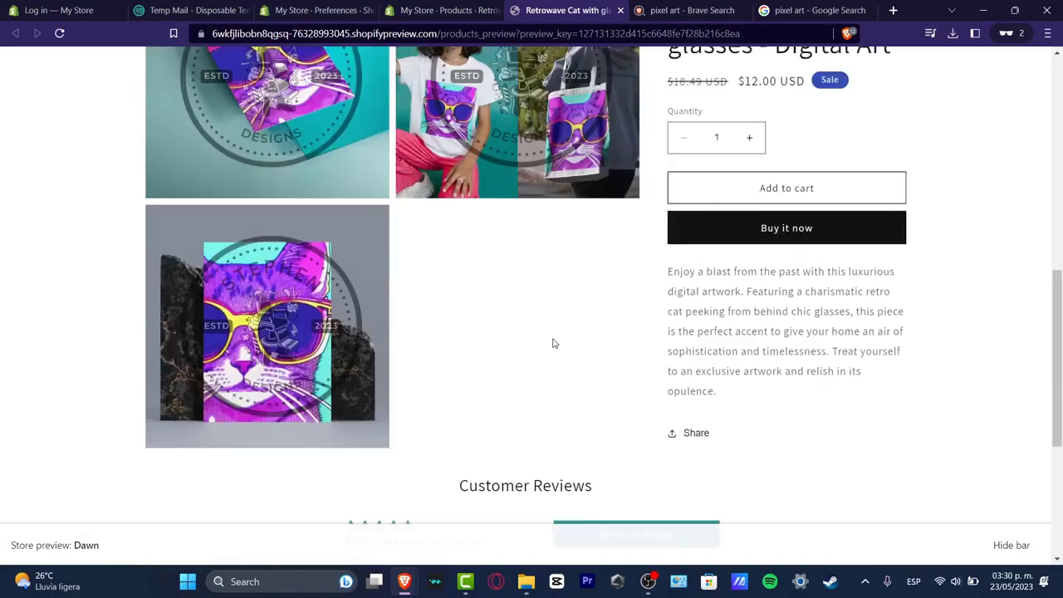
{"action": "scroll", "coordinate": [554, 342], "scroll_direction": "up", "scroll_amount": 5}
{"action": "scroll", "coordinate": [570, 348], "scroll_direction": "down", "scroll_amount": 2}
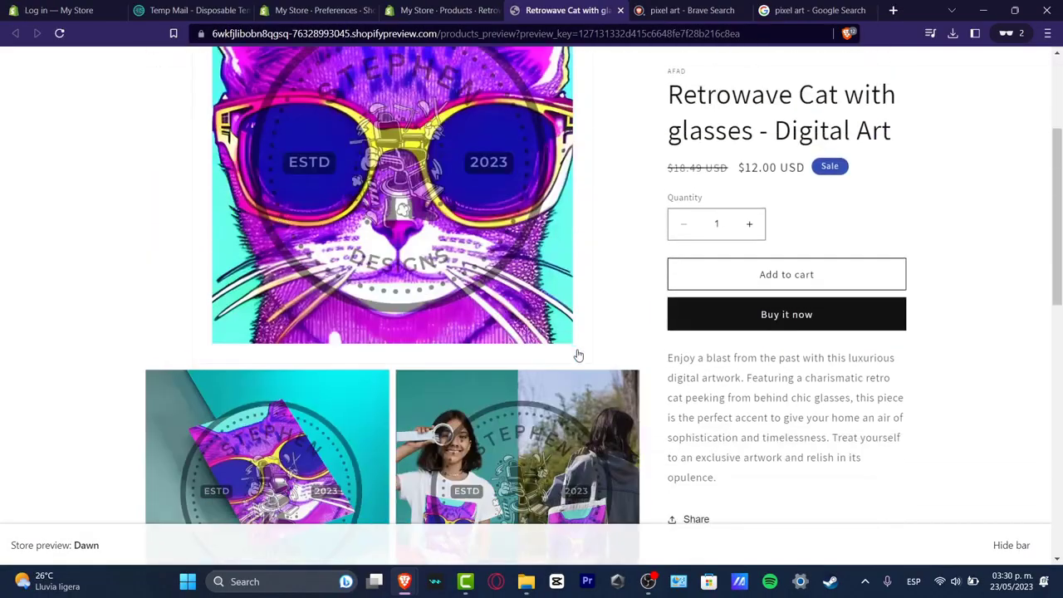
{"action": "scroll", "coordinate": [585, 365], "scroll_direction": "down", "scroll_amount": 2}
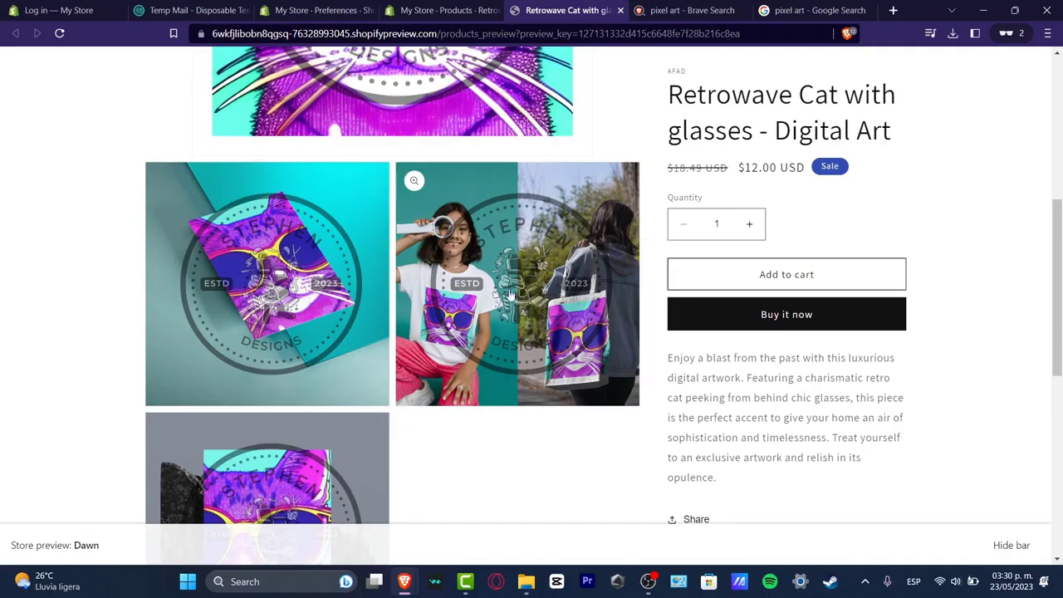
{"action": "scroll", "coordinate": [429, 426], "scroll_direction": "down", "scroll_amount": 2}
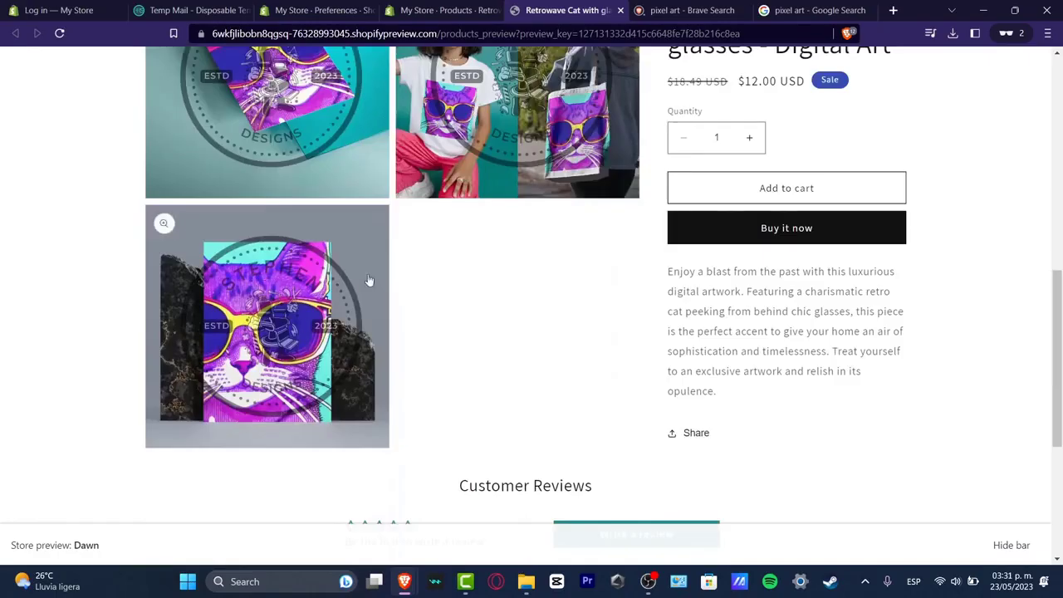
{"action": "scroll", "coordinate": [446, 355], "scroll_direction": "down", "scroll_amount": 2}
{"action": "scroll", "coordinate": [525, 284], "scroll_direction": "up", "scroll_amount": 6}
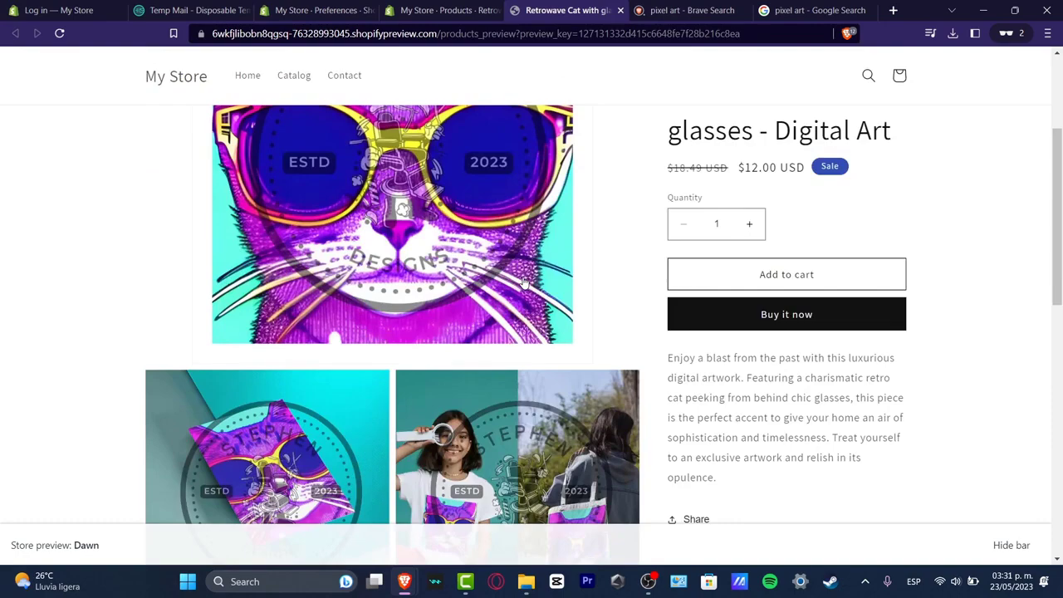
{"action": "scroll", "coordinate": [525, 284], "scroll_direction": "up", "scroll_amount": 2}
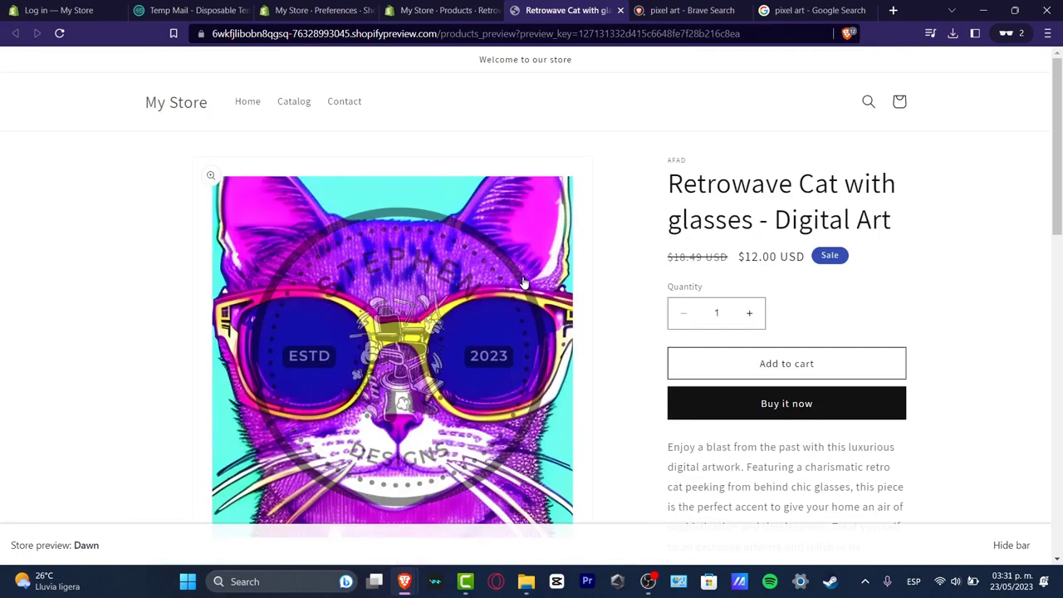